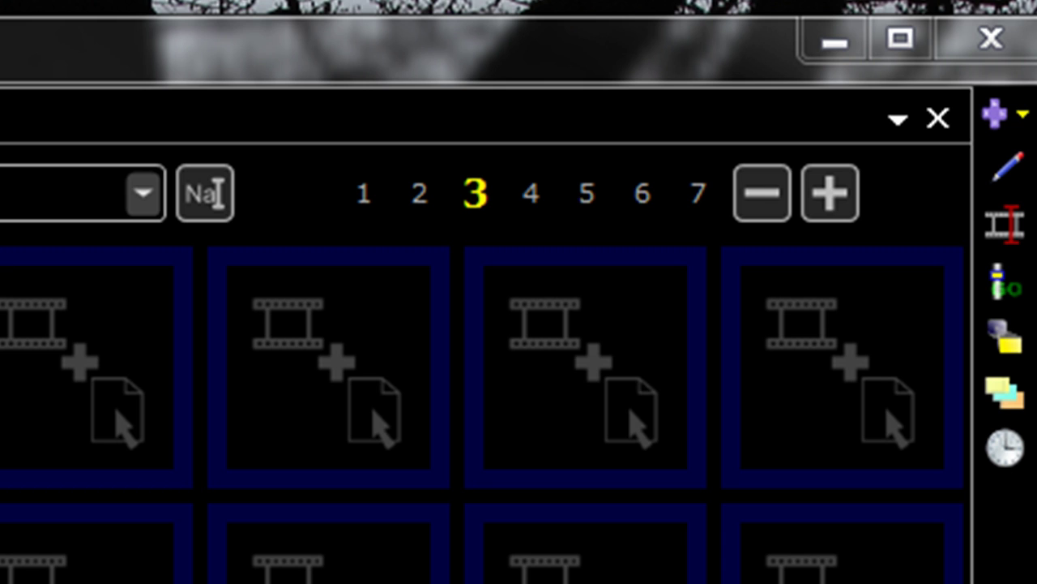
Page forward and back through the dashboard one page at a time
{"action": "left_click", "coordinate": [827, 200]}
{"action": "left_click", "coordinate": [775, 209]}
{"action": "left_click", "coordinate": [776, 209]}
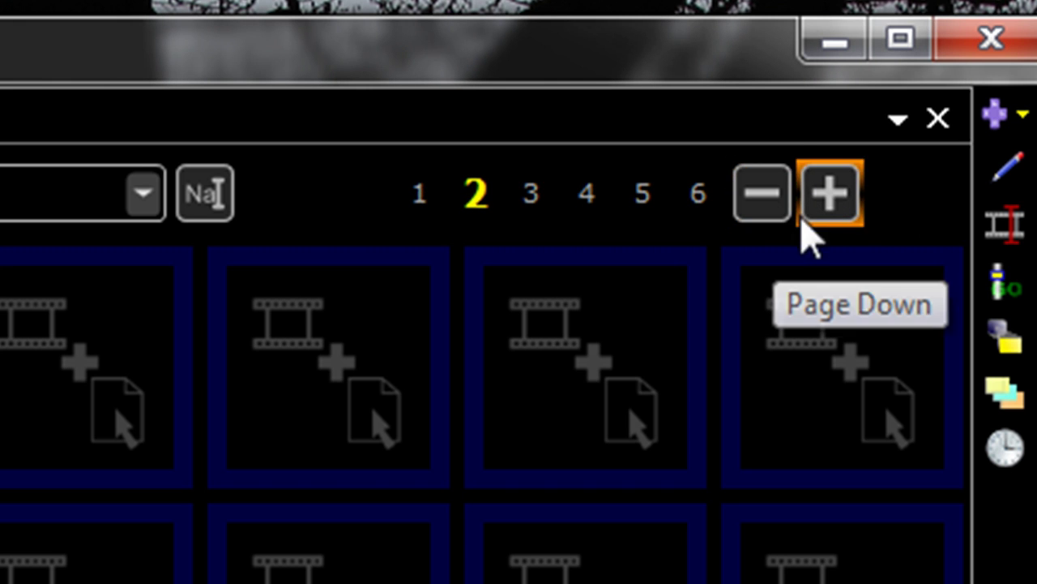
{"action": "left_click", "coordinate": [769, 212]}
{"action": "left_click", "coordinate": [847, 209]}
{"action": "left_click", "coordinate": [787, 203]}
{"action": "left_click", "coordinate": [828, 209]}
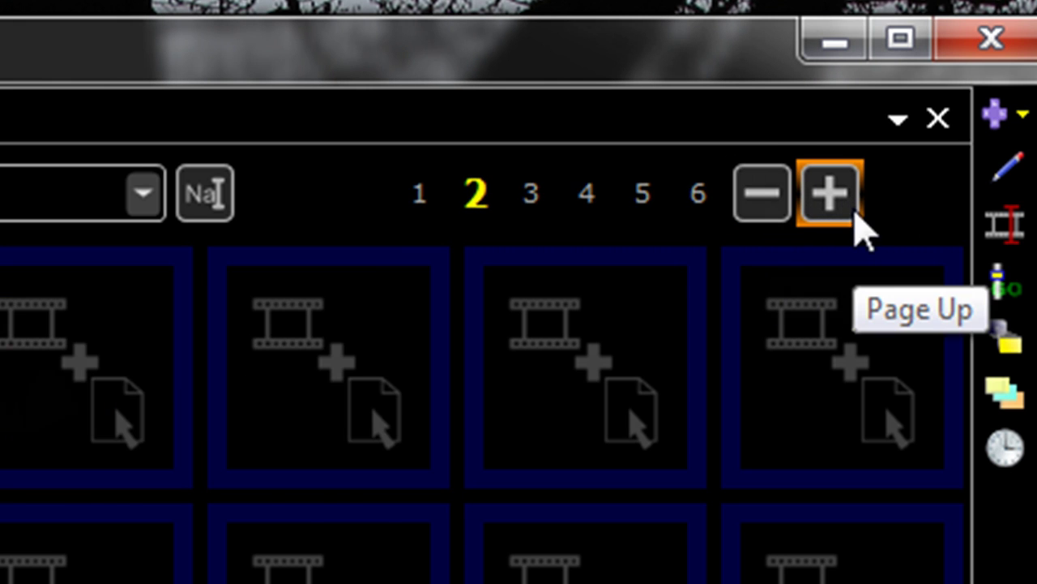
Jump directly to dashboard pages 5, 8, 12 and 10 by page number, briefly visit page 9, and return to page 10
{"action": "left_click", "coordinate": [645, 213]}
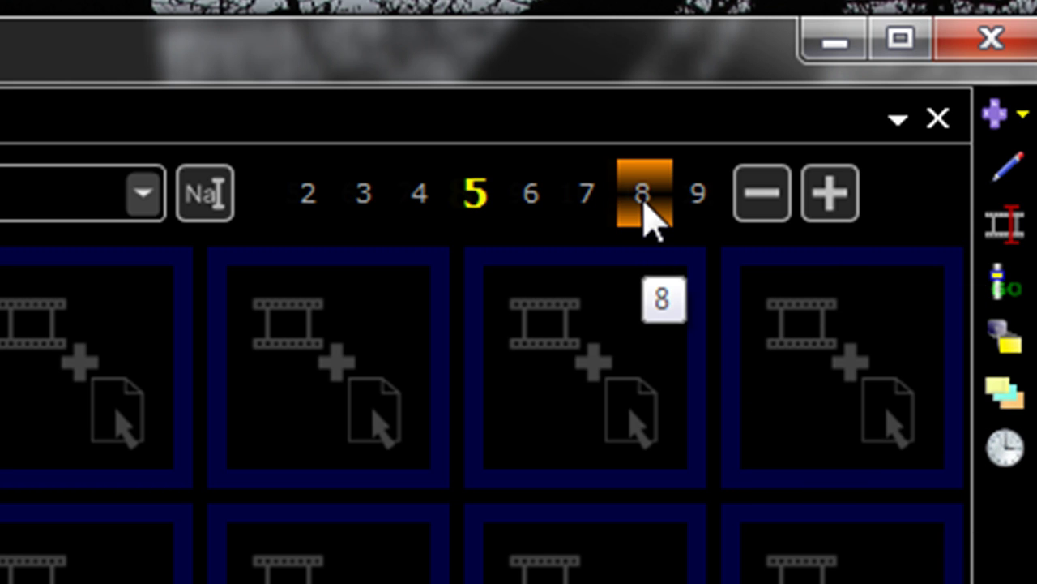
{"action": "left_click", "coordinate": [646, 206]}
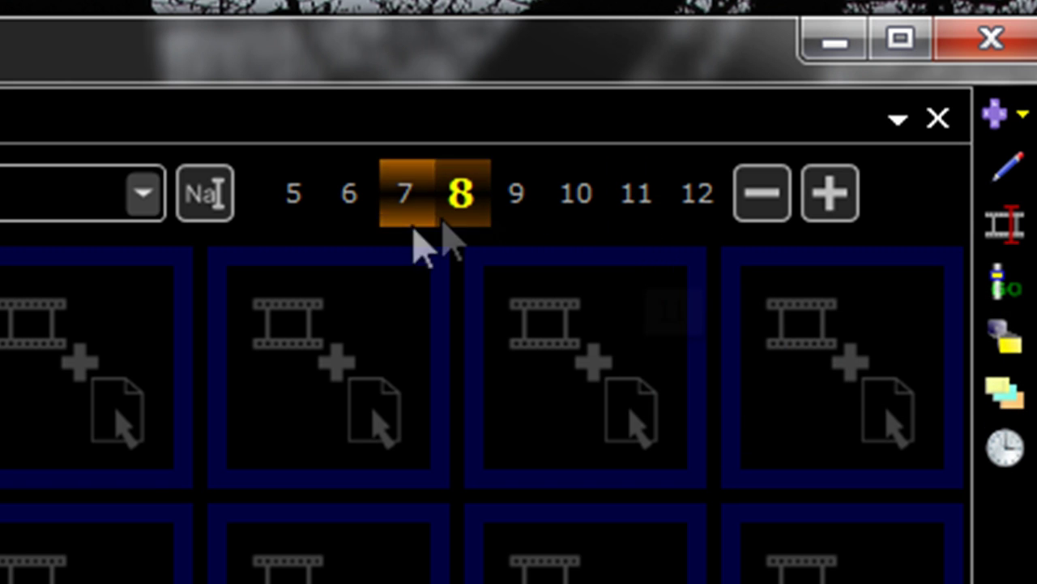
{"action": "left_click", "coordinate": [711, 212]}
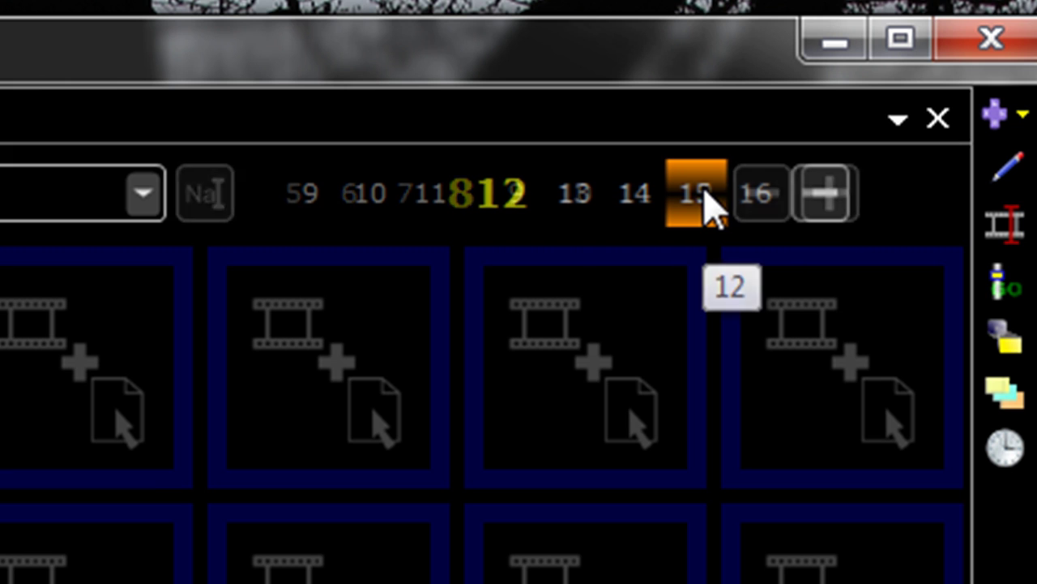
{"action": "left_click", "coordinate": [375, 207]}
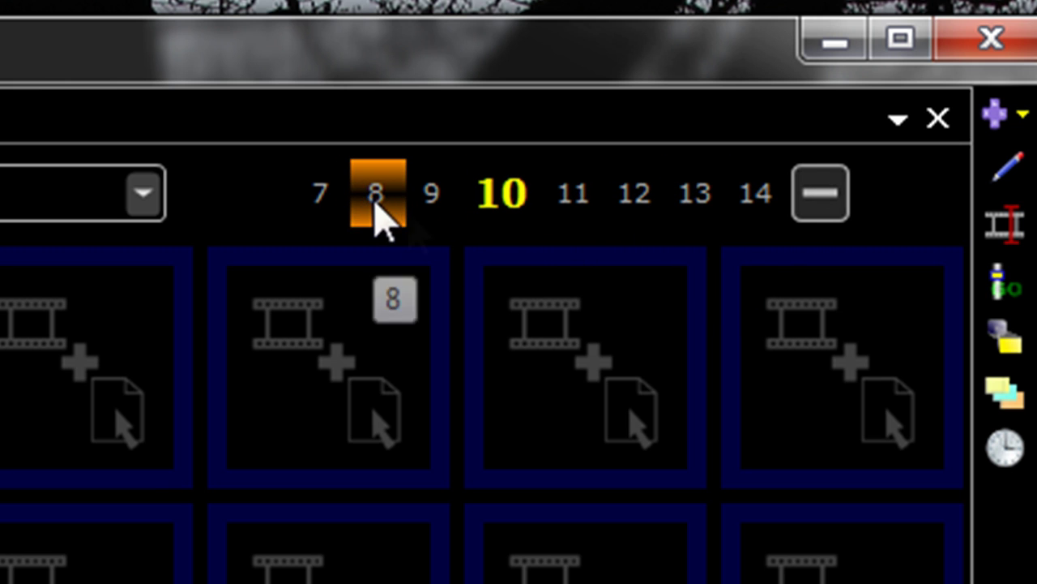
{"action": "left_click", "coordinate": [424, 206]}
{"action": "left_click", "coordinate": [528, 213]}
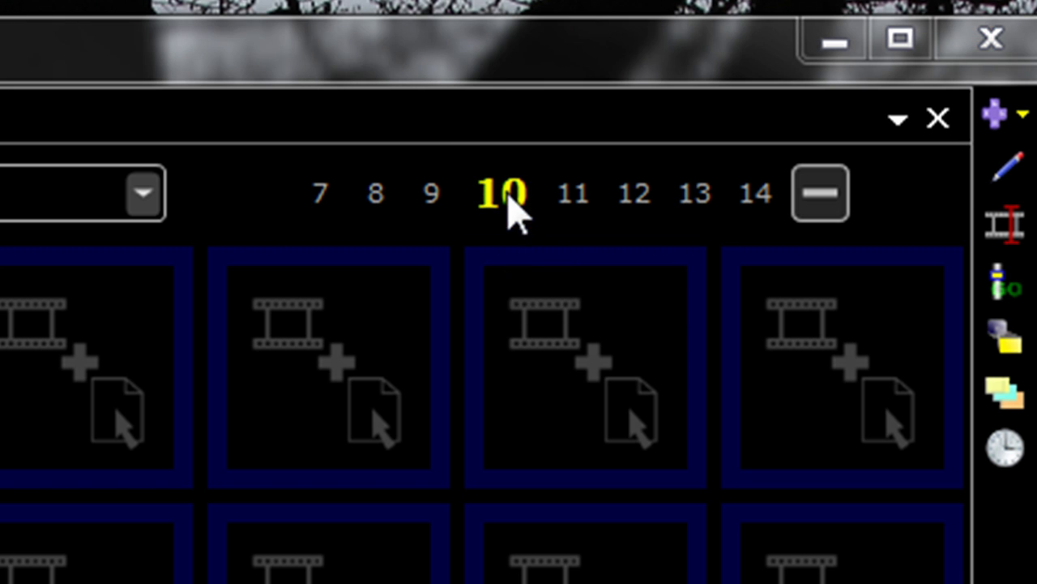
Use the Goto Page command to open dashboard page 3
{"action": "key", "text": "ctrl+g"}
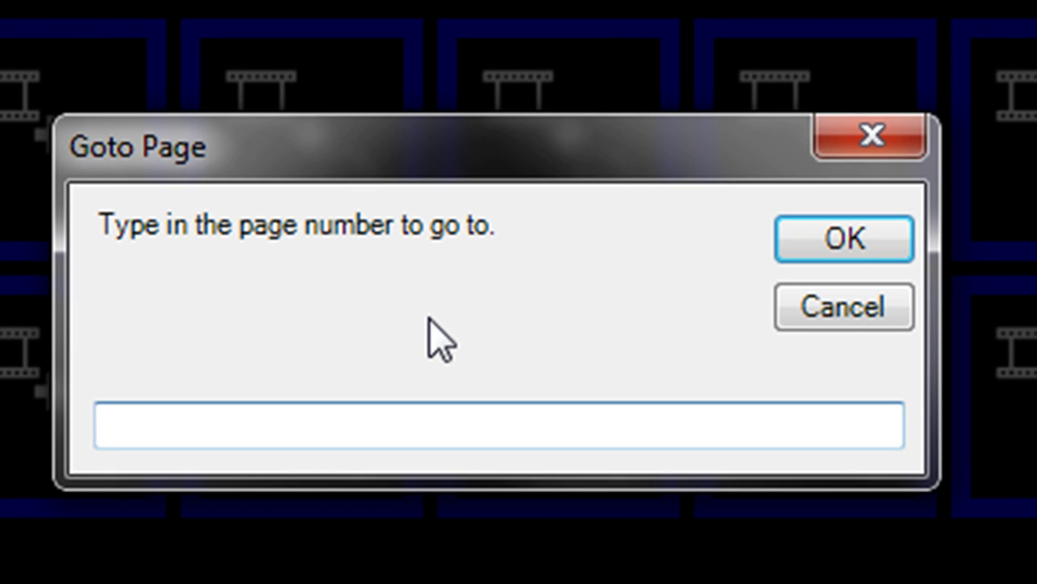
{"action": "type", "text": "3"}
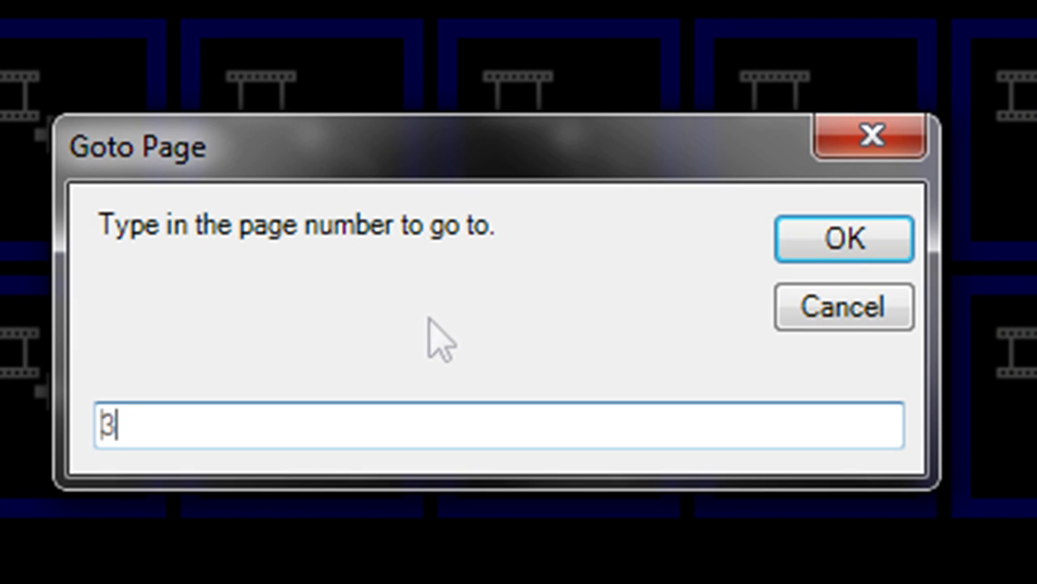
{"action": "key", "text": "Return"}
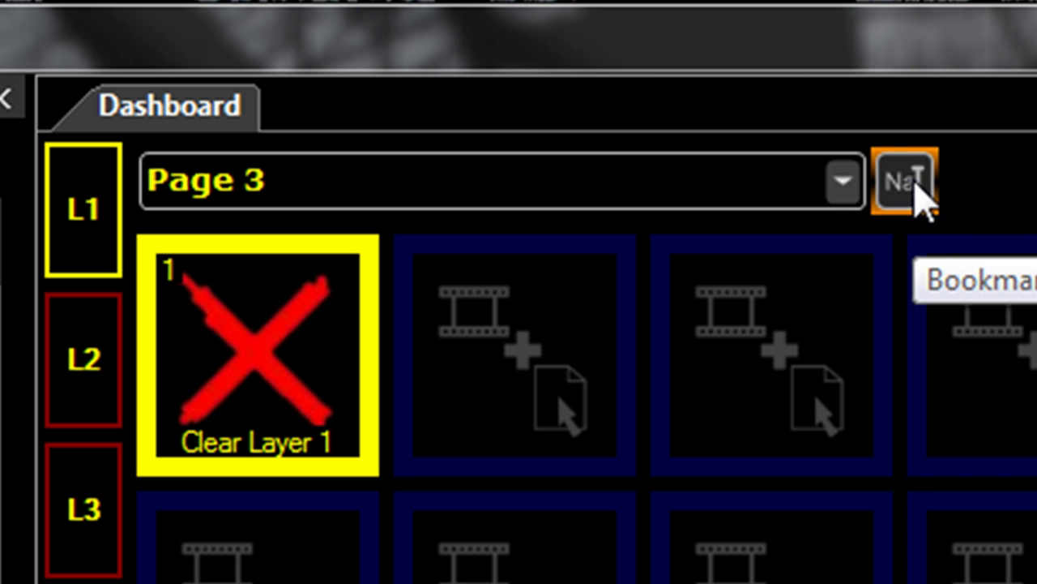
Advance to dashboard page 4 and bookmark it with the name Images
{"action": "key", "text": "Page_Down"}
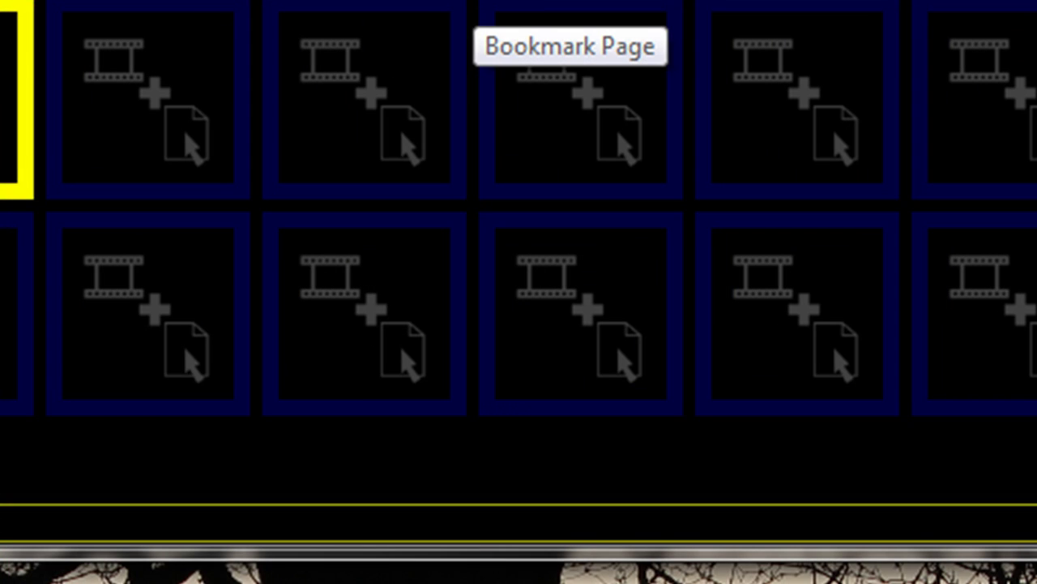
{"action": "left_click", "coordinate": [480, 2]}
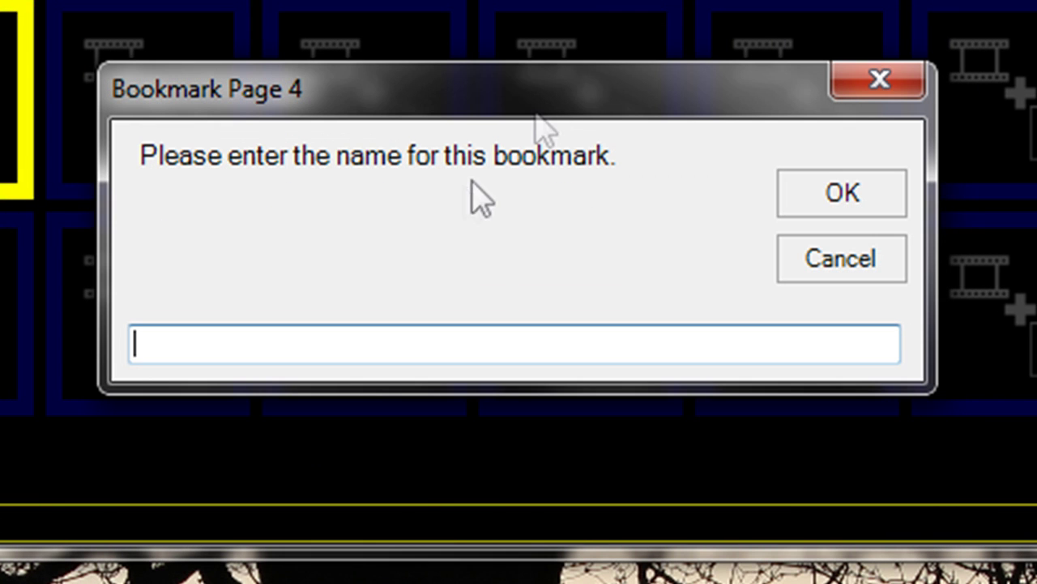
{"action": "type", "text": "Images"}
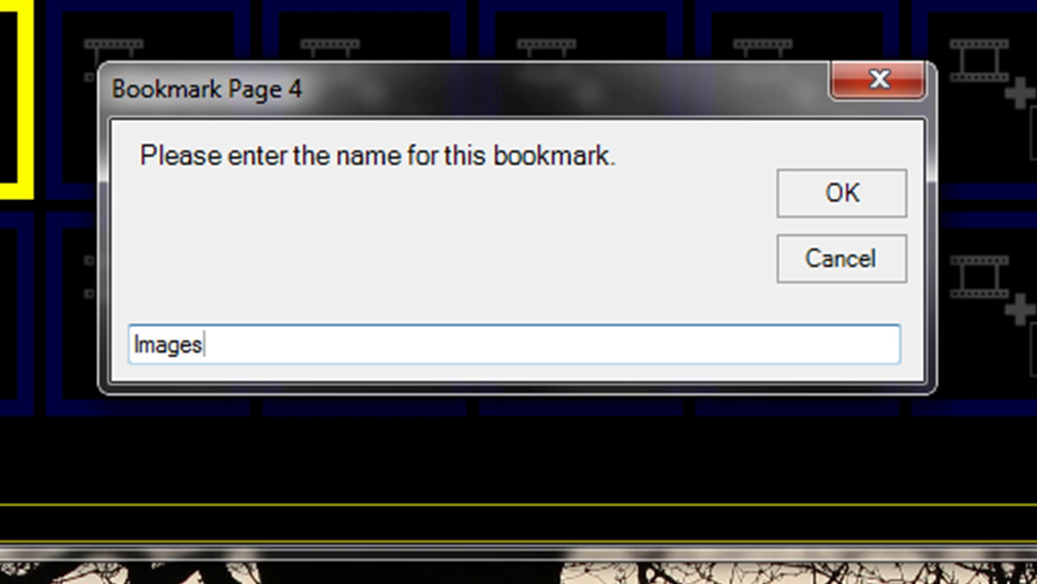
{"action": "key", "text": "Return"}
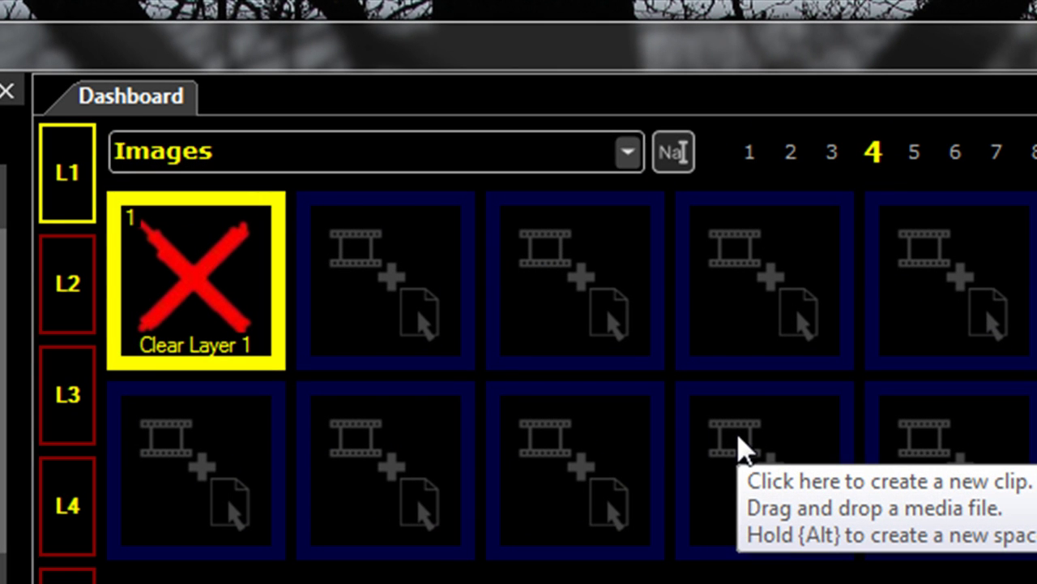
Go to page 1 of the dashboard, and return to page 4 through its Images bookmark
{"action": "left_click", "coordinate": [754, 156]}
{"action": "left_click", "coordinate": [628, 158]}
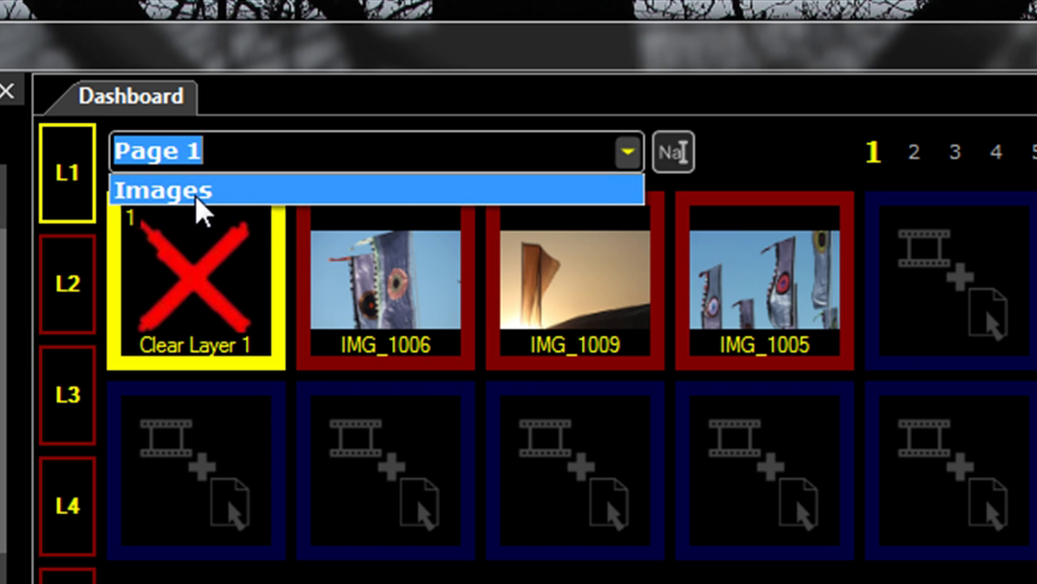
{"action": "left_click", "coordinate": [196, 195]}
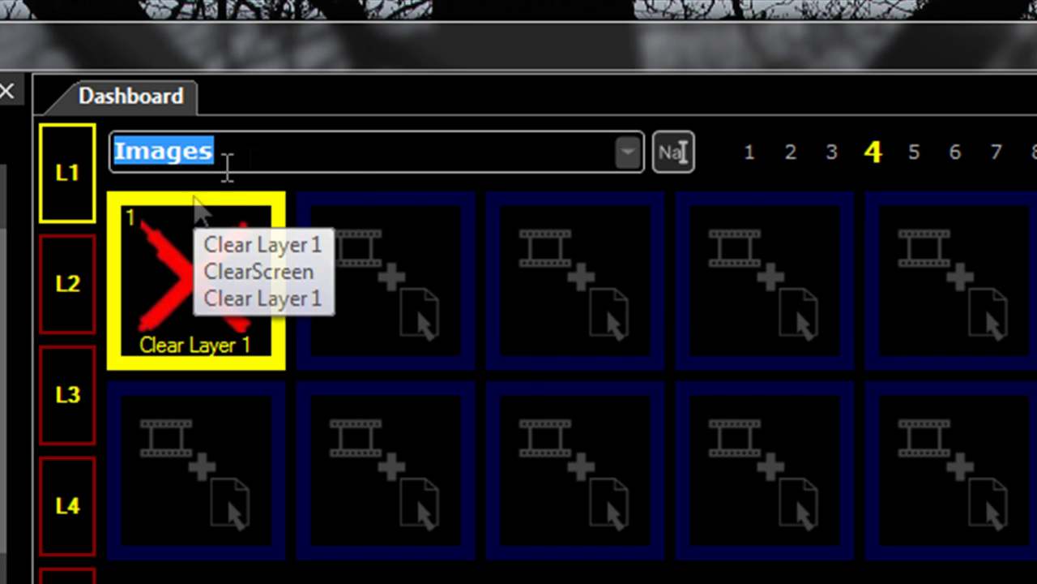
Bookmark dashboard page 5 as Videos and page 6 as Songs
{"action": "left_click", "coordinate": [915, 160]}
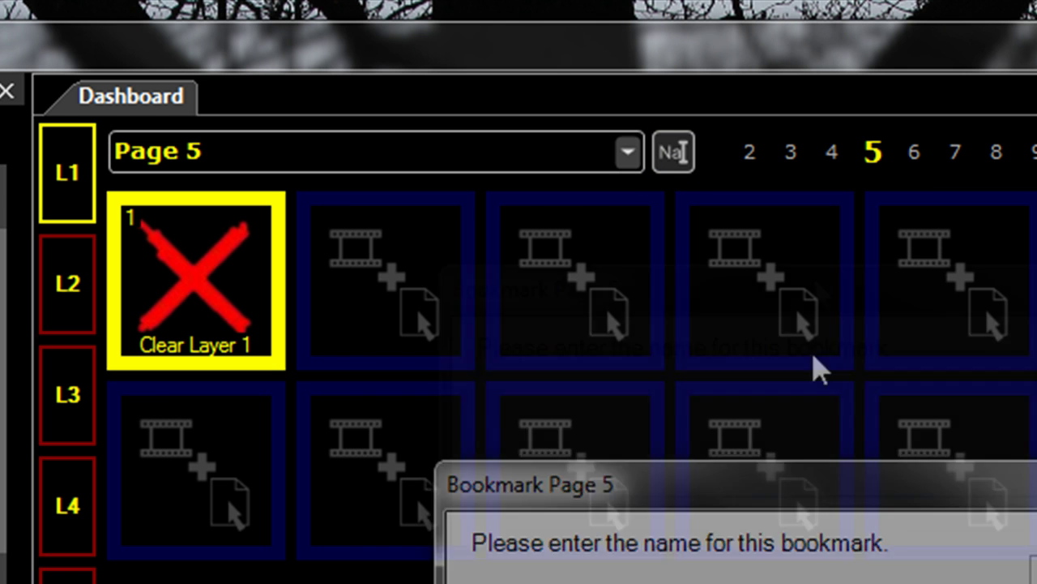
{"action": "type", "text": "V"}
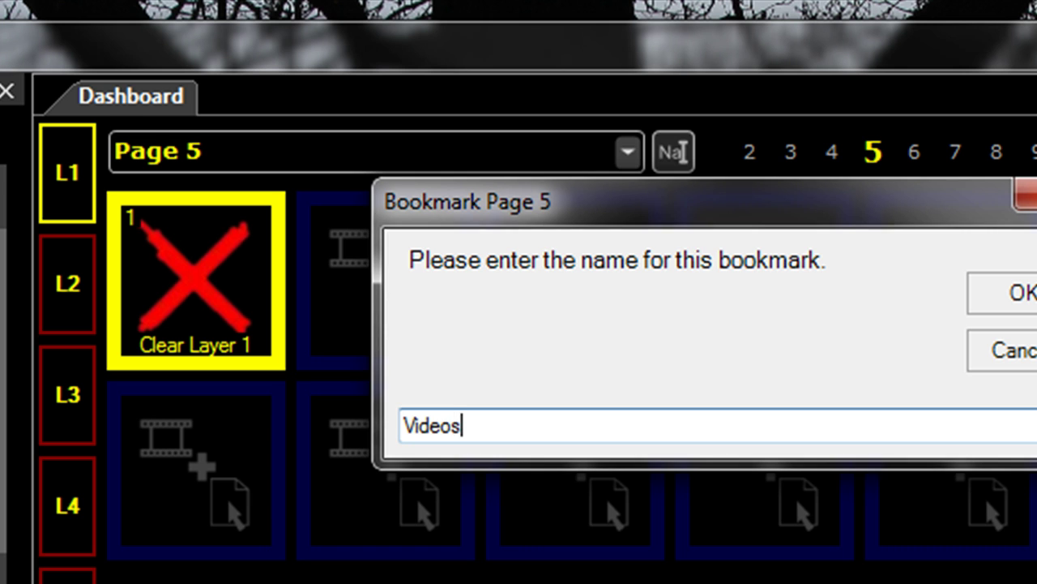
{"action": "type", "text": "ideos"}
{"action": "key", "text": "Return"}
{"action": "left_click", "coordinate": [909, 171]}
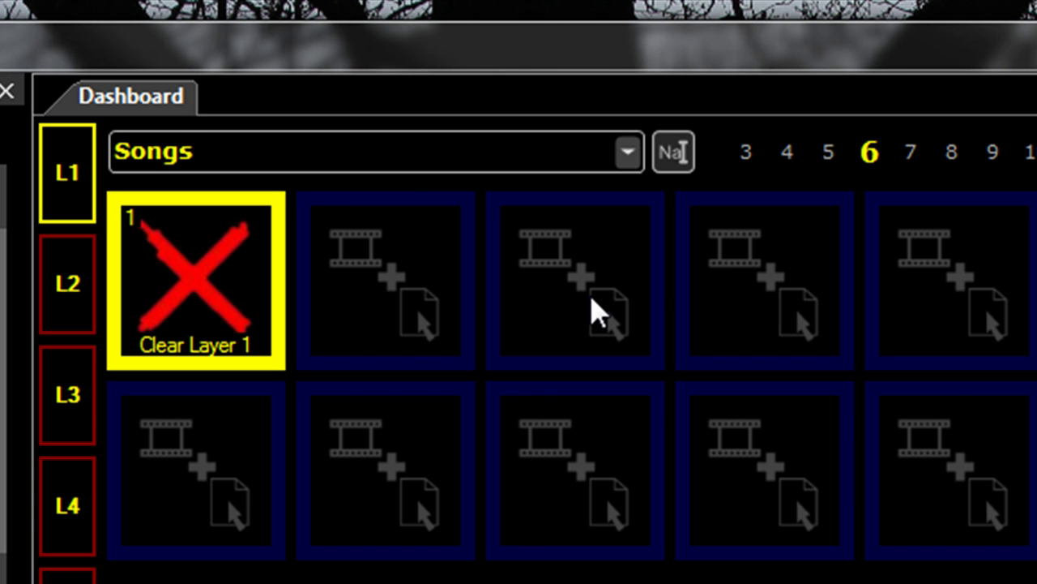
Use the page bookmarks to switch the dashboard to Videos, Images, Videos again and Songs
{"action": "left_click", "coordinate": [629, 152]}
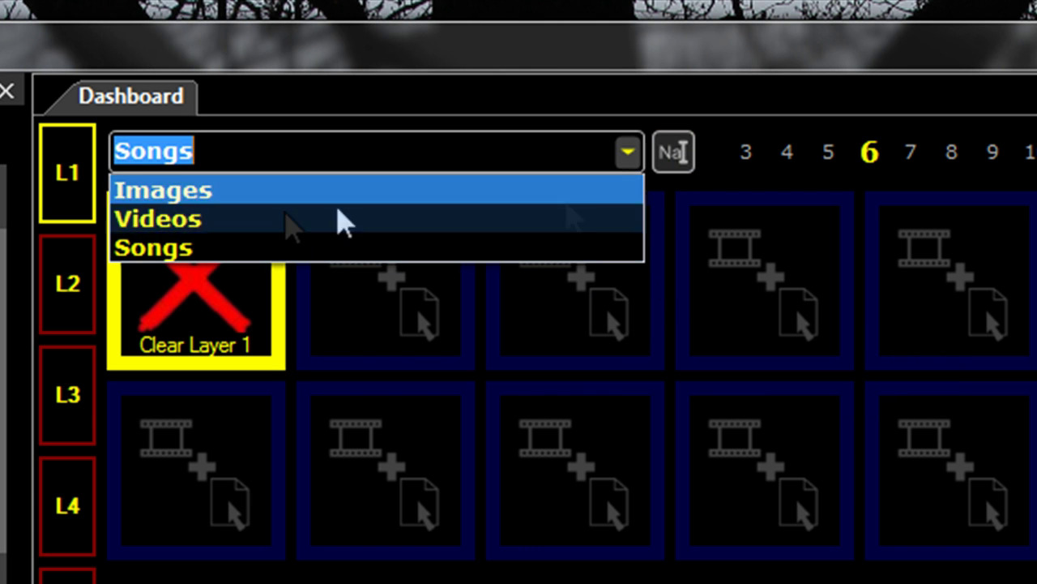
{"action": "left_click", "coordinate": [248, 221]}
{"action": "left_click", "coordinate": [624, 152]}
{"action": "left_click", "coordinate": [217, 194]}
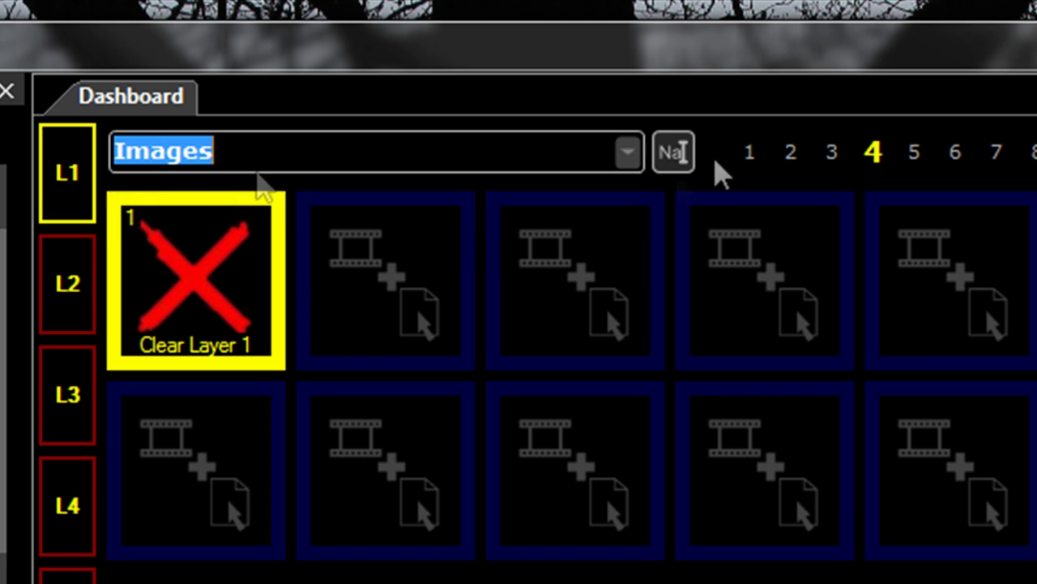
{"action": "left_click", "coordinate": [629, 154]}
{"action": "left_click", "coordinate": [214, 226]}
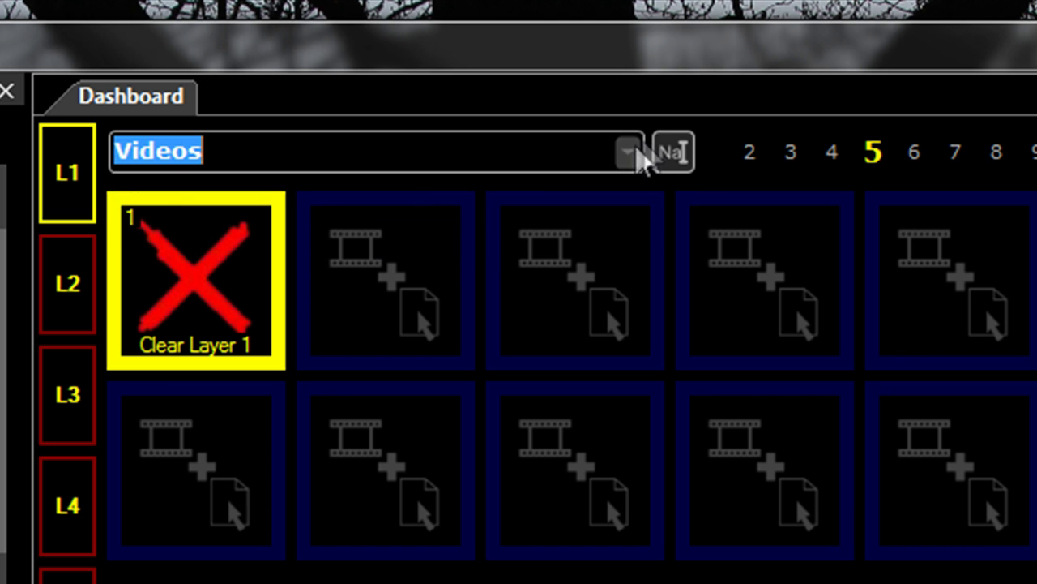
{"action": "left_click", "coordinate": [629, 153]}
{"action": "left_click", "coordinate": [197, 248]}
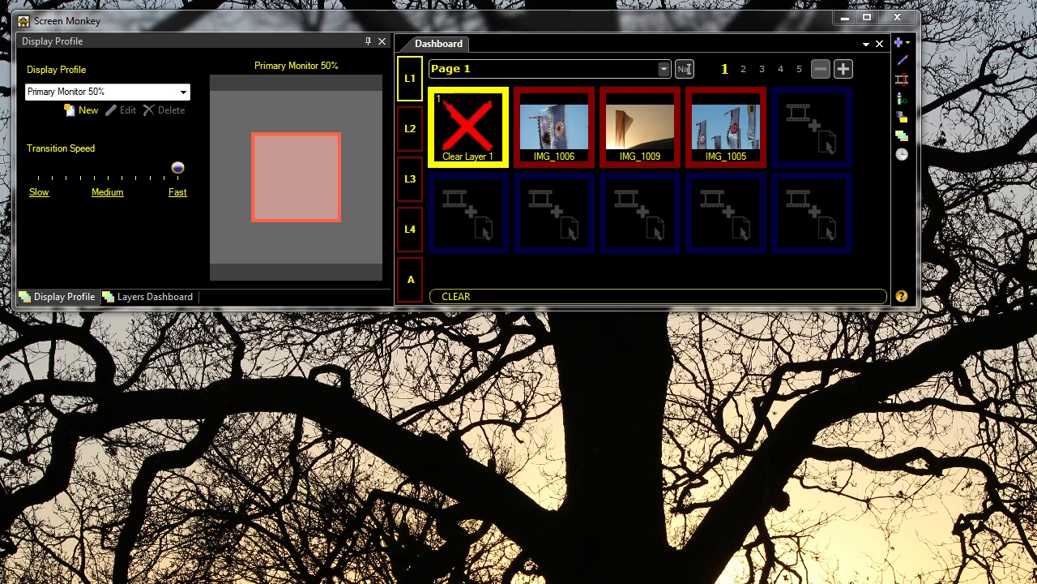
Start adding a clip effect to the IMG_1006 clip and show the Brightness and Contrast settings
{"action": "right_click", "coordinate": [554, 123]}
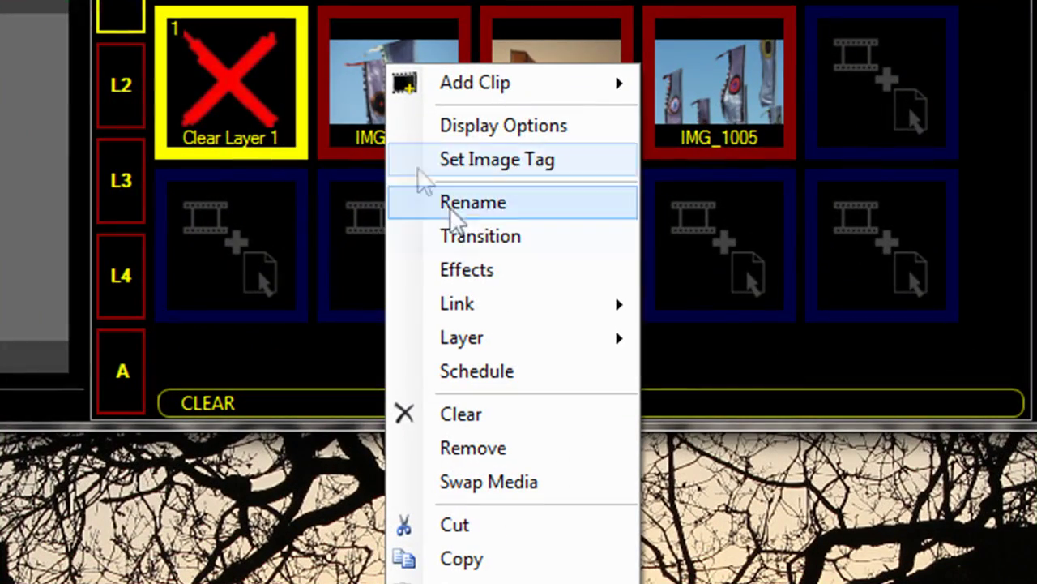
{"action": "left_click", "coordinate": [500, 271]}
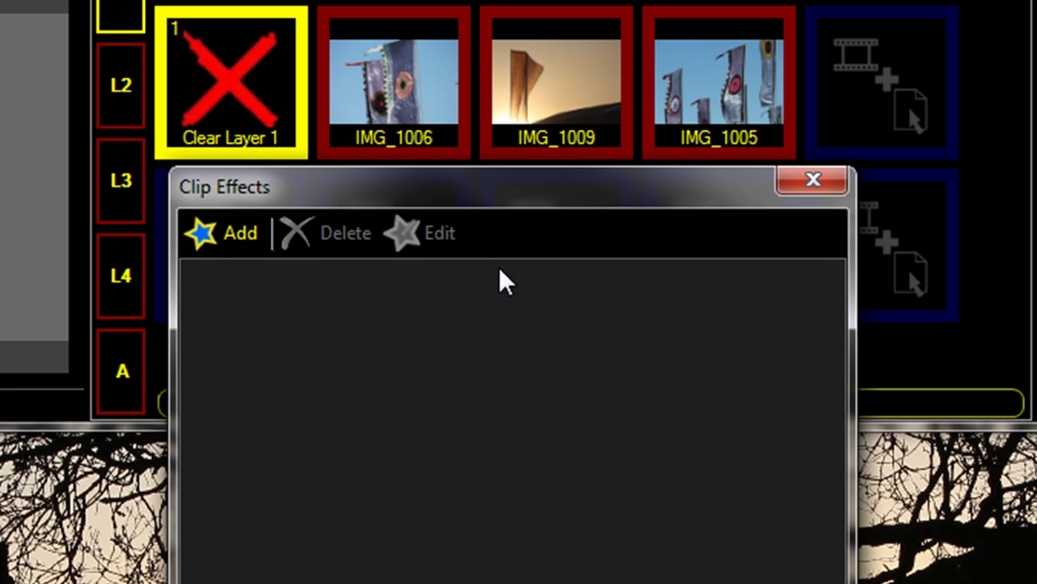
{"action": "left_click_drag", "start_coordinate": [505, 209], "coordinate": [556, 92]}
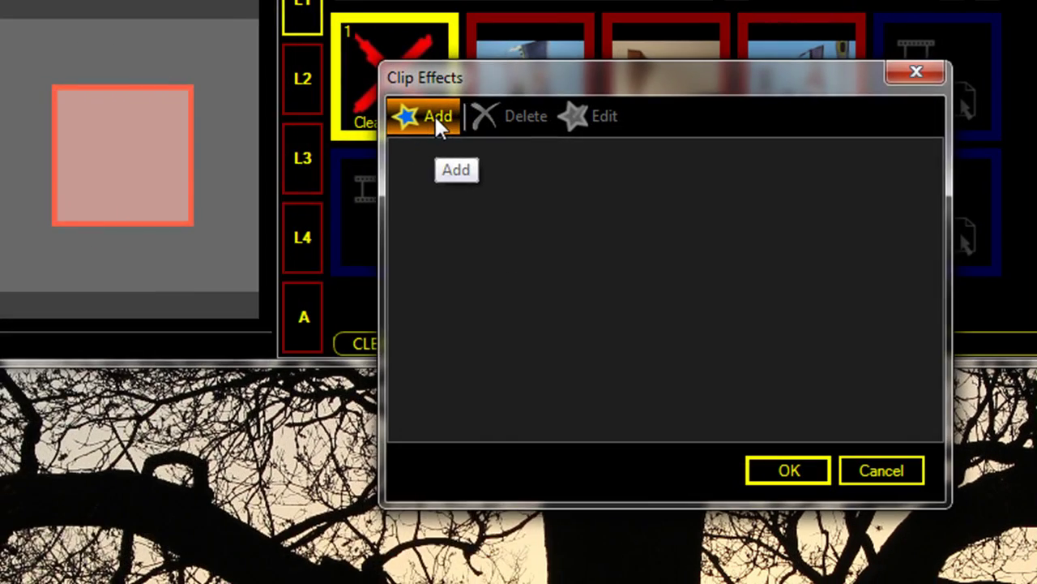
{"action": "left_click", "coordinate": [280, 130]}
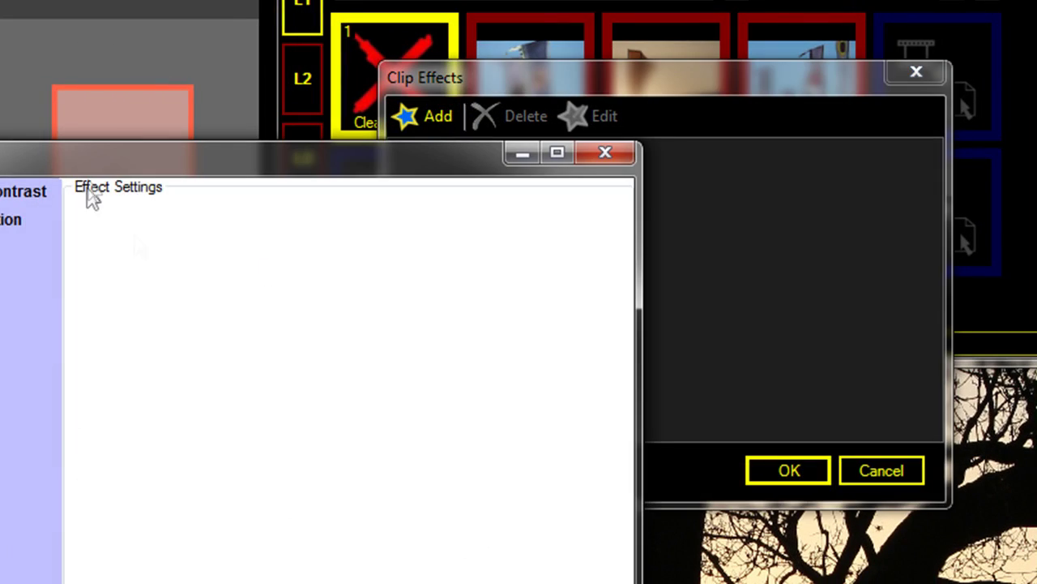
{"action": "left_click_drag", "start_coordinate": [146, 170], "coordinate": [455, 29]}
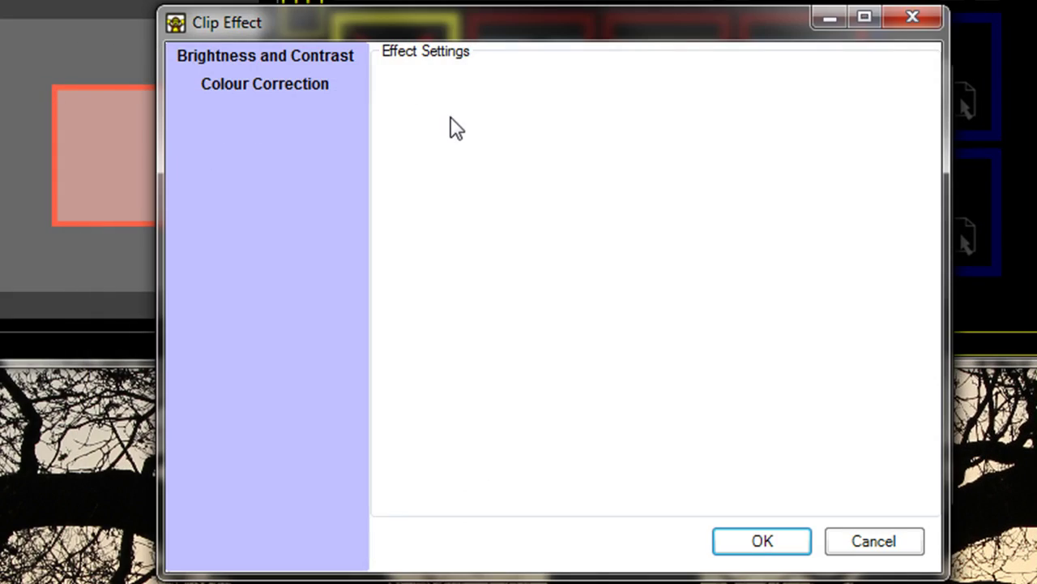
{"action": "left_click", "coordinate": [288, 55]}
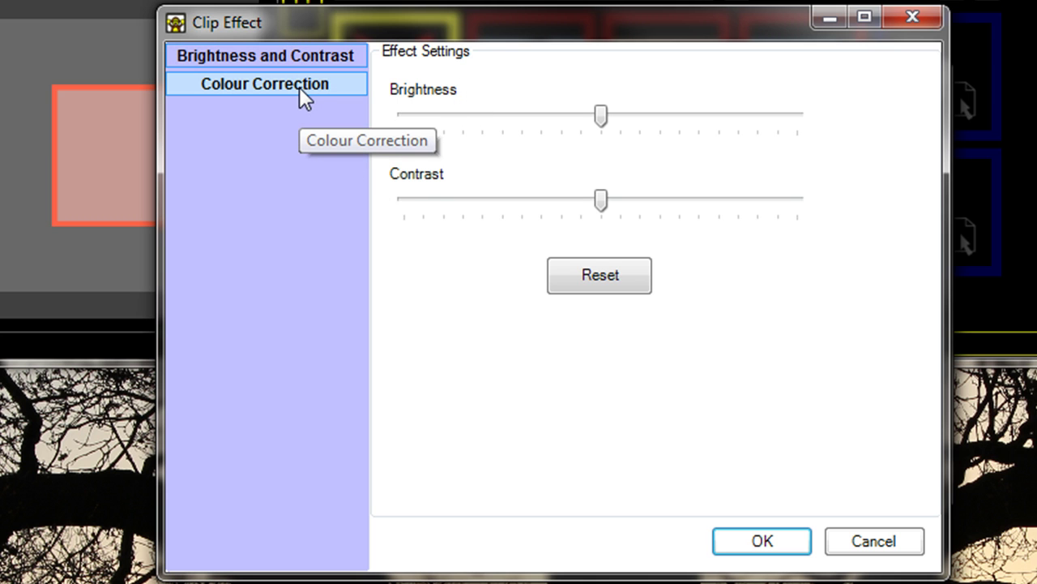
Apply a Colour Correction effect to the clip with Green at 255, using the Subtract Colour setting
{"action": "left_click", "coordinate": [299, 86]}
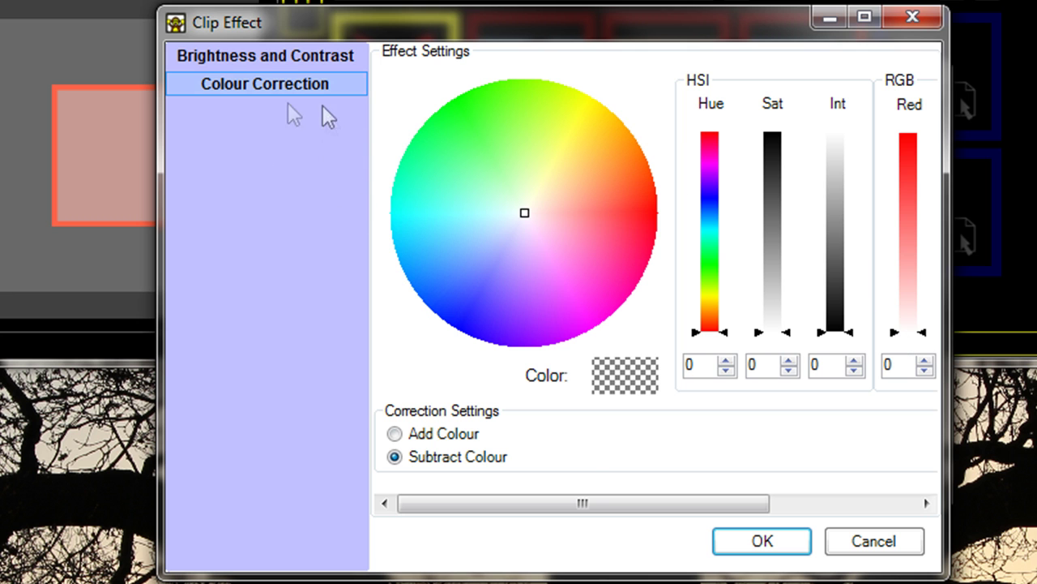
{"action": "left_click_drag", "start_coordinate": [597, 504], "coordinate": [787, 496]}
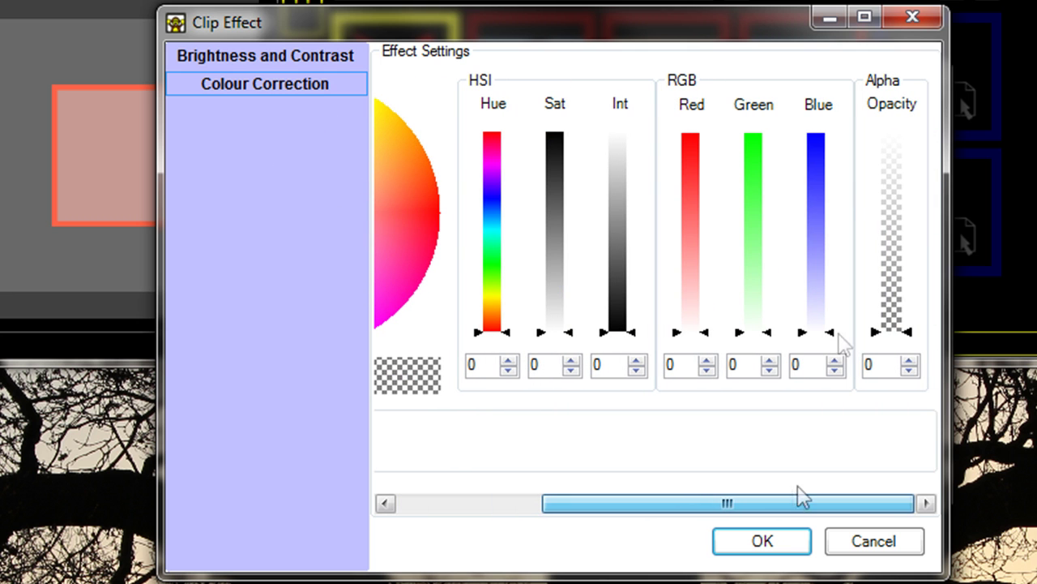
{"action": "left_click_drag", "start_coordinate": [769, 334], "coordinate": [777, 132]}
{"action": "left_click_drag", "start_coordinate": [832, 506], "coordinate": [548, 509]}
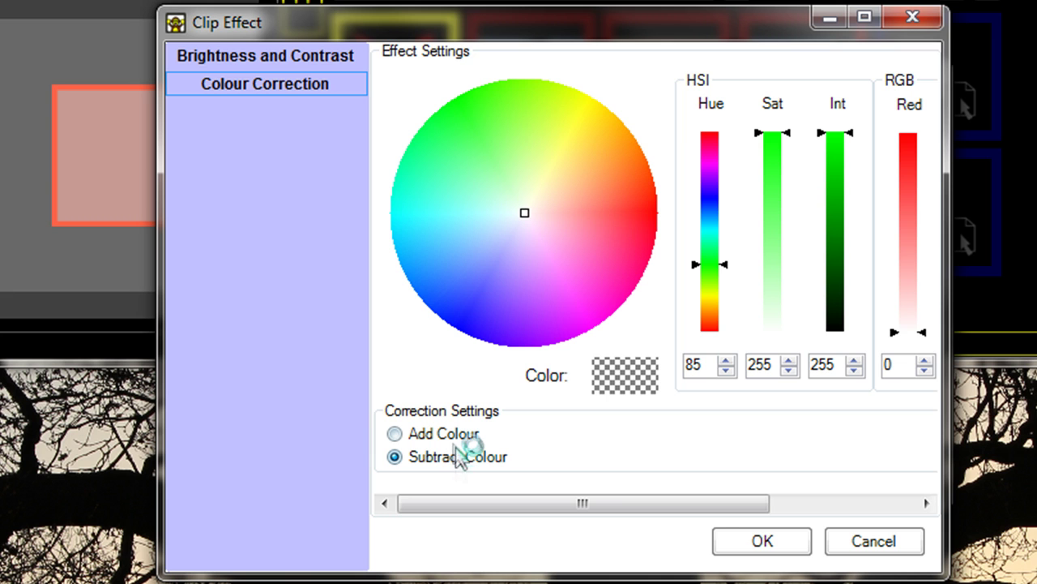
{"action": "left_click_drag", "start_coordinate": [669, 511], "coordinate": [879, 517]}
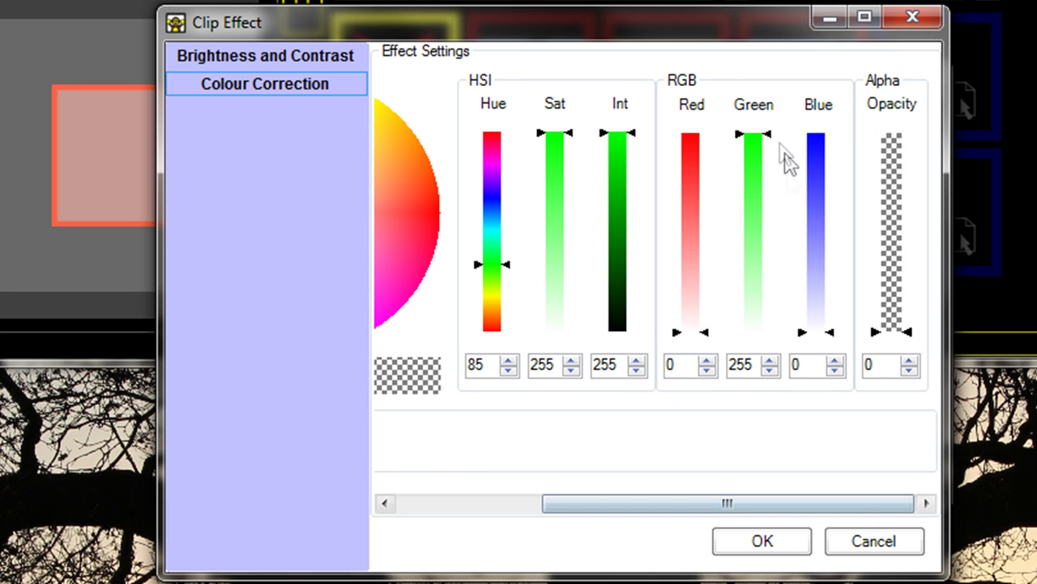
{"action": "mouse_move", "coordinate": [878, 506]}
{"action": "left_mouse_down"}
{"action": "mouse_move", "coordinate": [686, 509]}
{"action": "mouse_move", "coordinate": [896, 509]}
{"action": "left_mouse_up"}
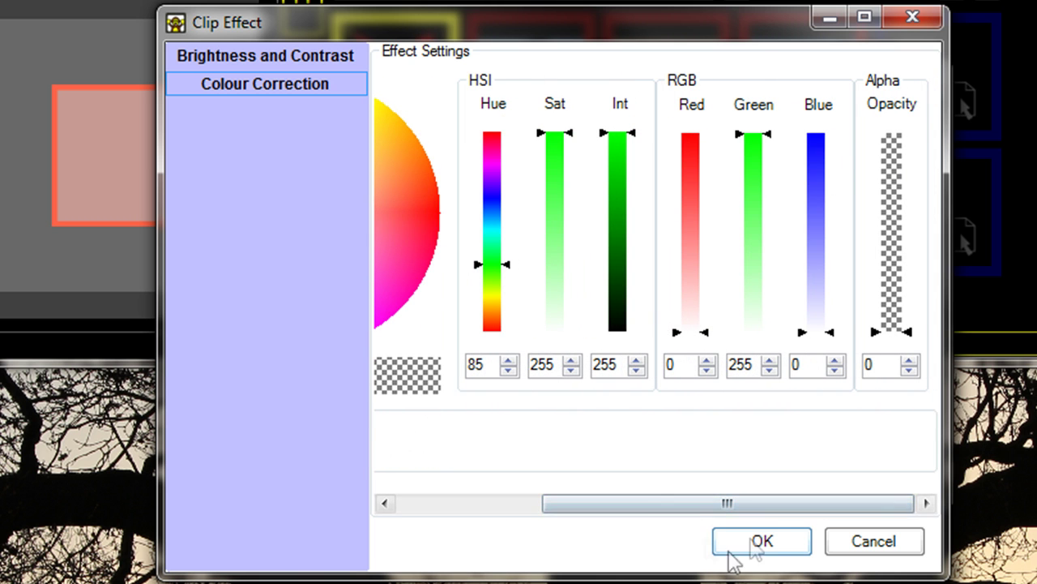
{"action": "left_click_drag", "start_coordinate": [803, 513], "coordinate": [658, 514]}
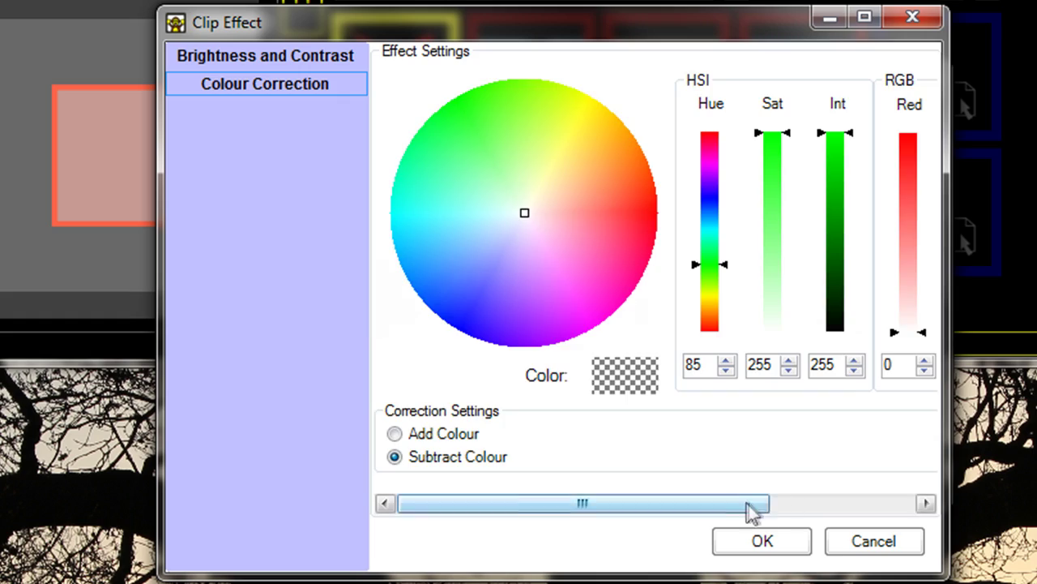
{"action": "left_click_drag", "start_coordinate": [751, 510], "coordinate": [921, 505]}
{"action": "left_click", "coordinate": [776, 549]}
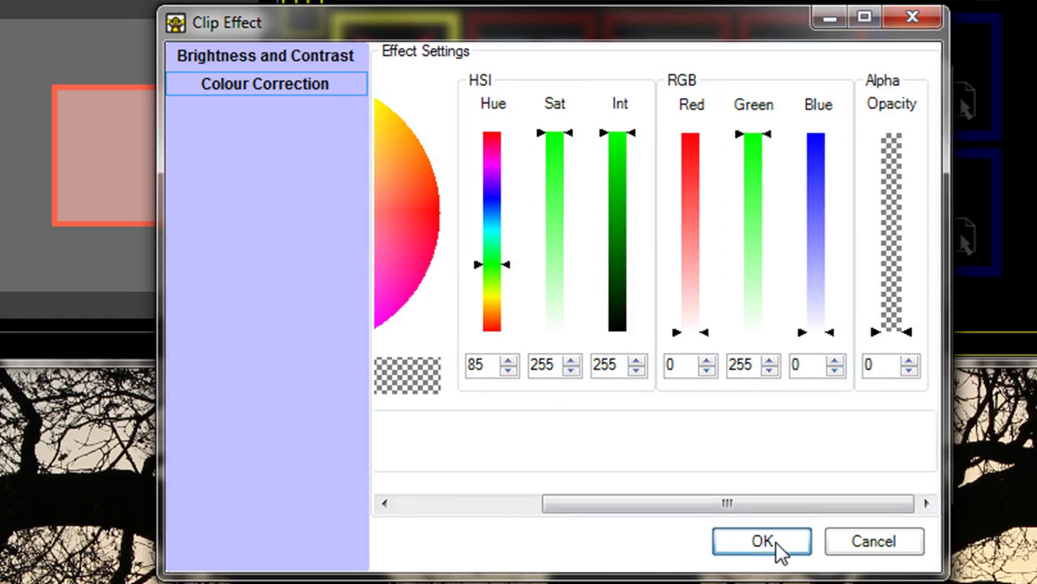
{"action": "left_click", "coordinate": [814, 472]}
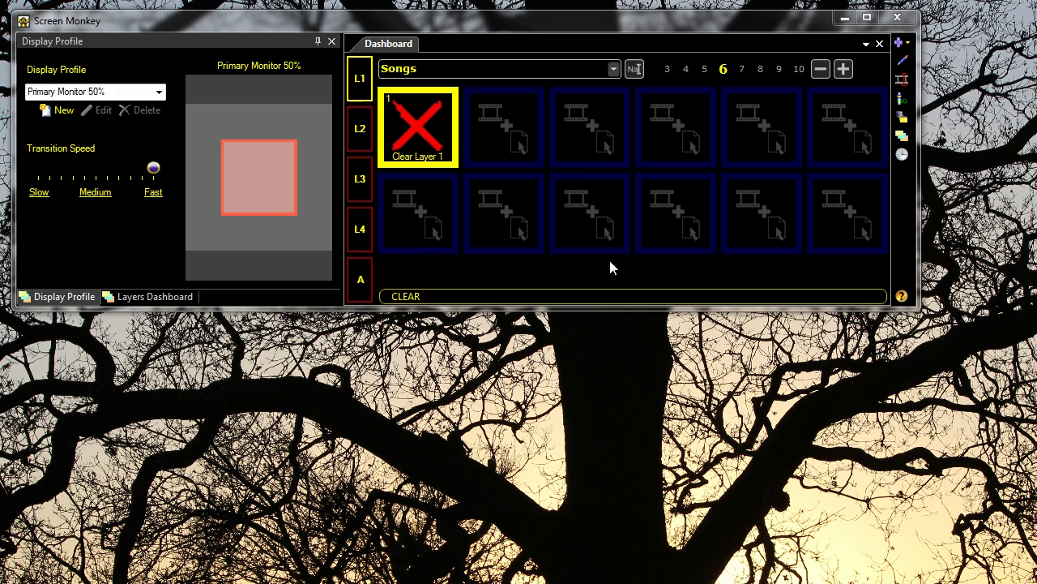
Add a Go interaction macro to the first empty clip slot on the Songs page
{"action": "left_click", "coordinate": [512, 124]}
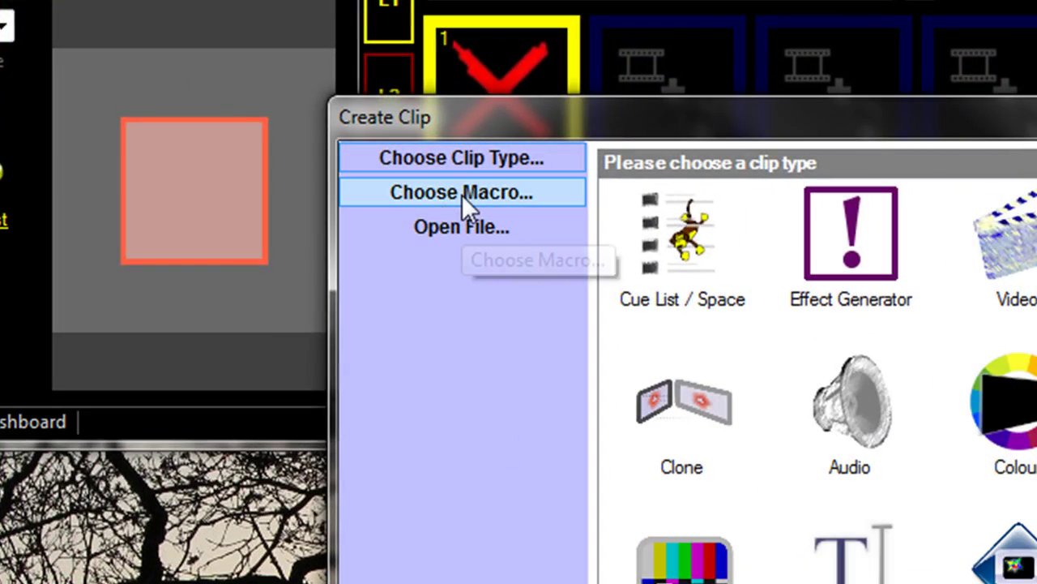
{"action": "left_click", "coordinate": [462, 194]}
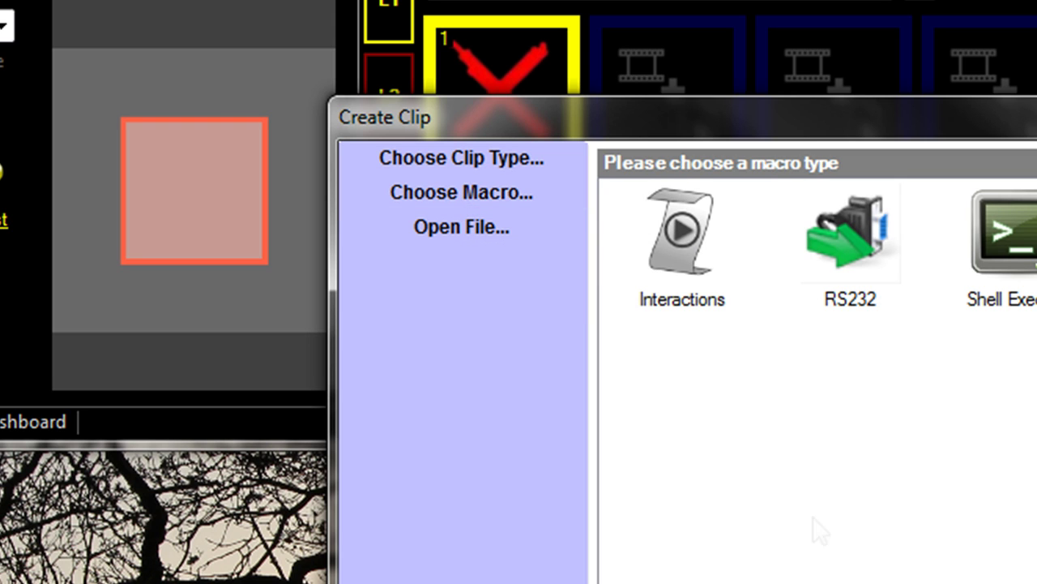
{"action": "double_click", "coordinate": [687, 241]}
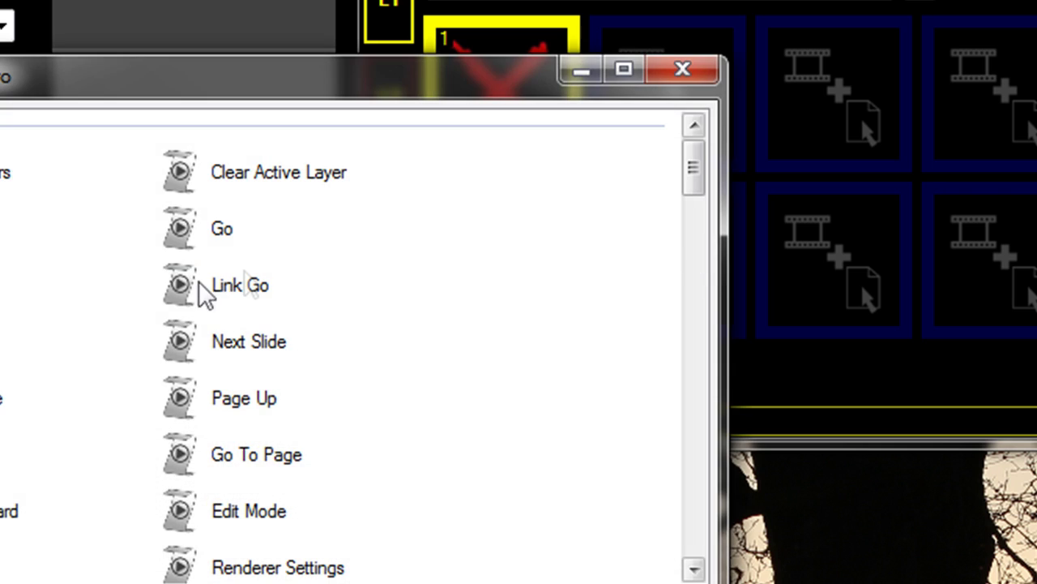
{"action": "double_click", "coordinate": [179, 231]}
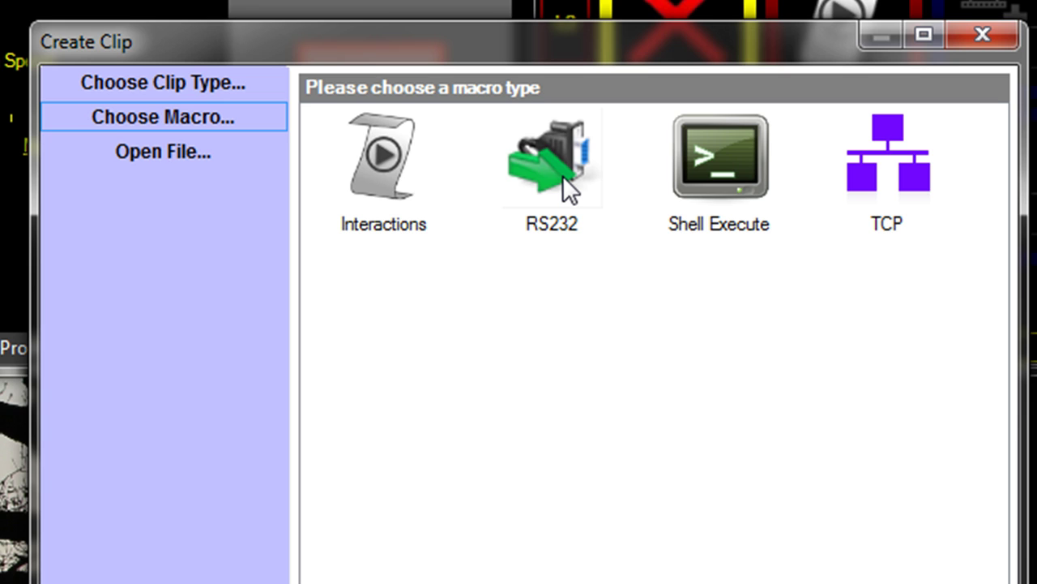
Create a Shell Execute macro with the command "shutdown" in the slot after the Go macro
{"action": "left_click", "coordinate": [716, 169]}
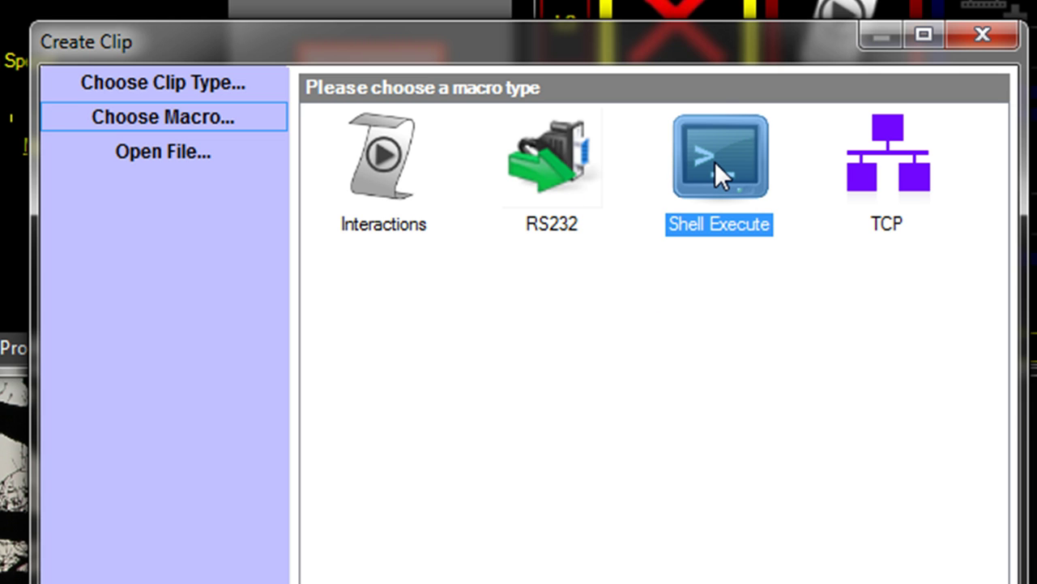
{"action": "left_click_drag", "start_coordinate": [730, 46], "coordinate": [924, 60]}
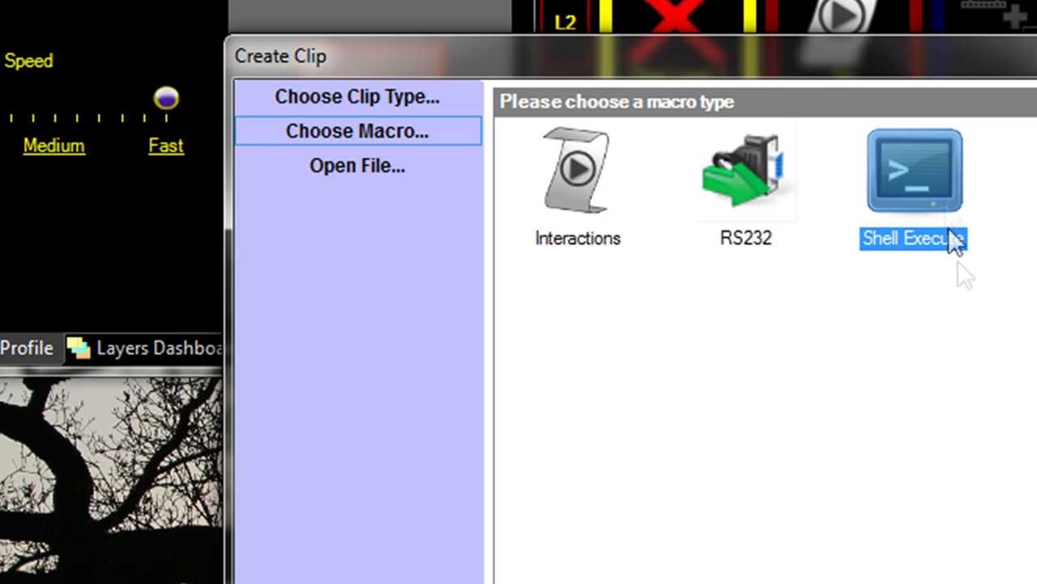
{"action": "double_click", "coordinate": [935, 173]}
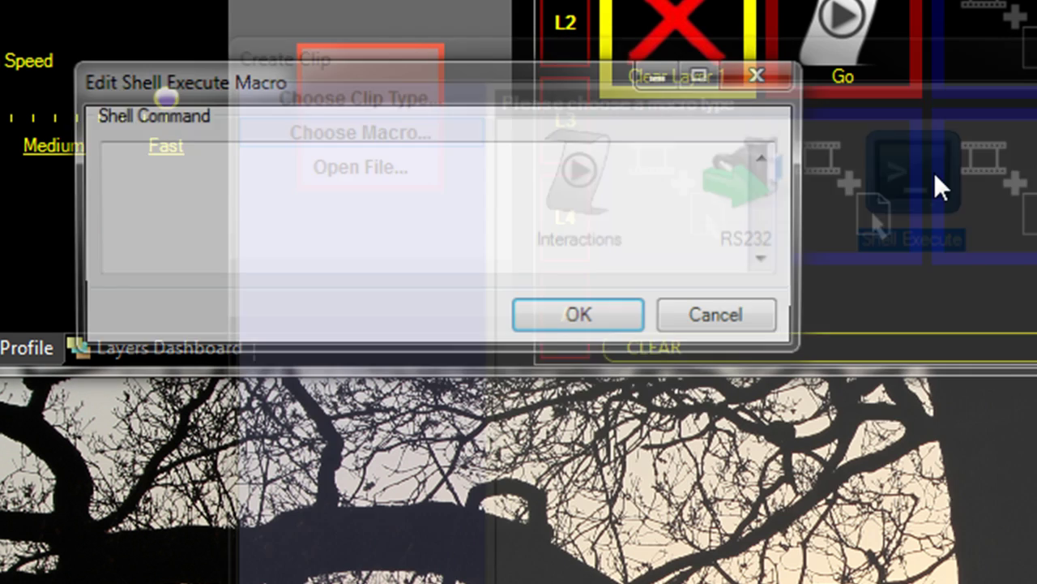
{"action": "left_click", "coordinate": [359, 180]}
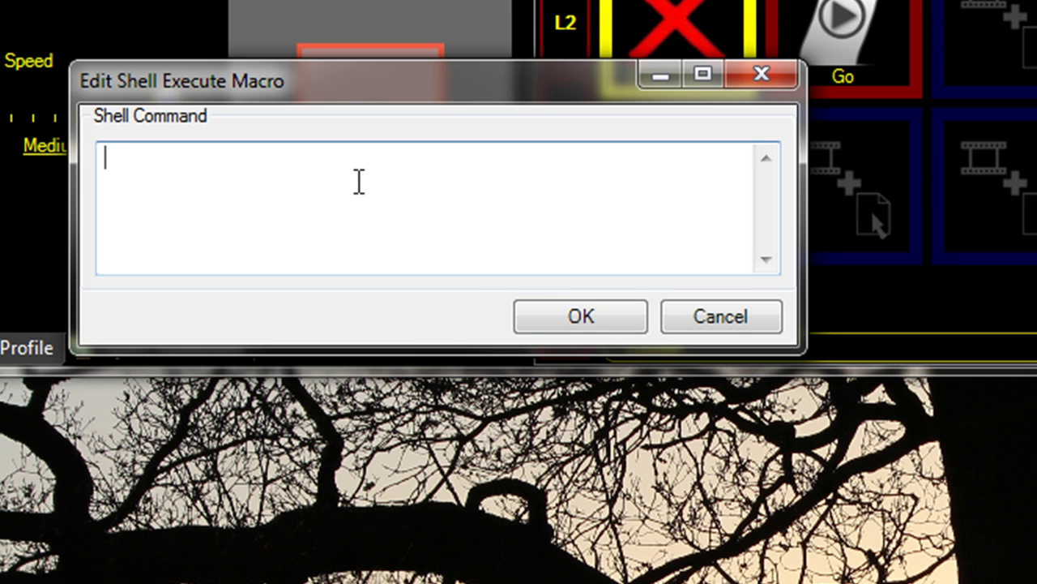
{"action": "type", "text": "shutr"}
{"action": "key", "text": "BackSpace"}
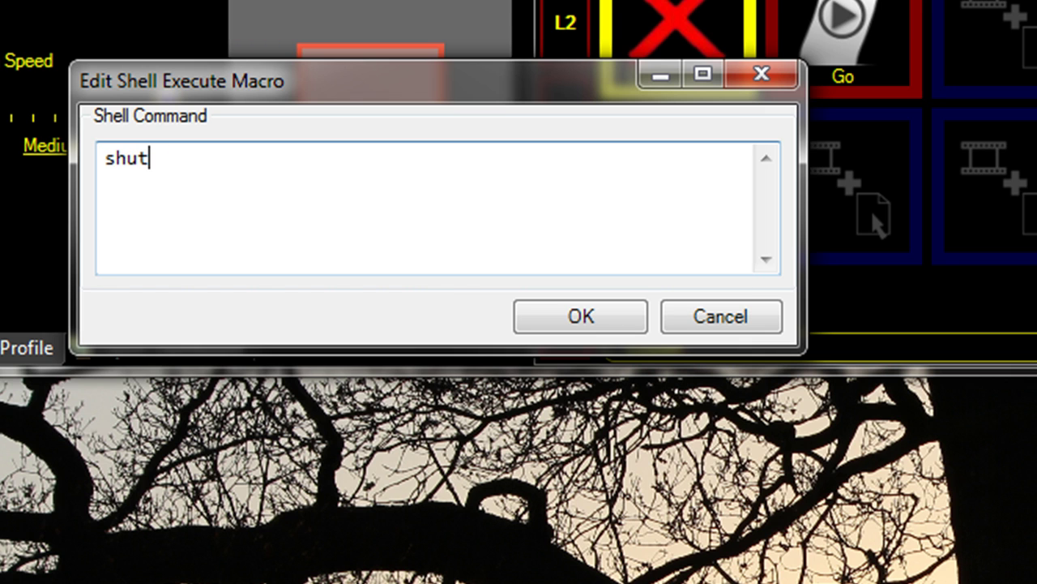
{"action": "type", "text": "down"}
{"action": "left_click", "coordinate": [584, 324]}
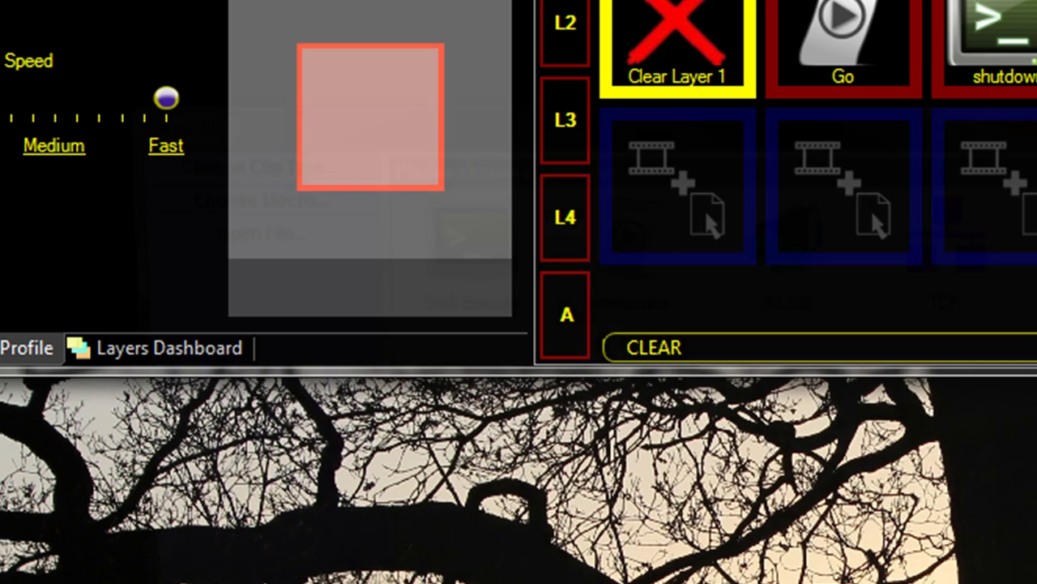
Examine the available macro types and the clip options offered for the Go and shutdown macros
{"action": "double_click", "coordinate": [1021, 254]}
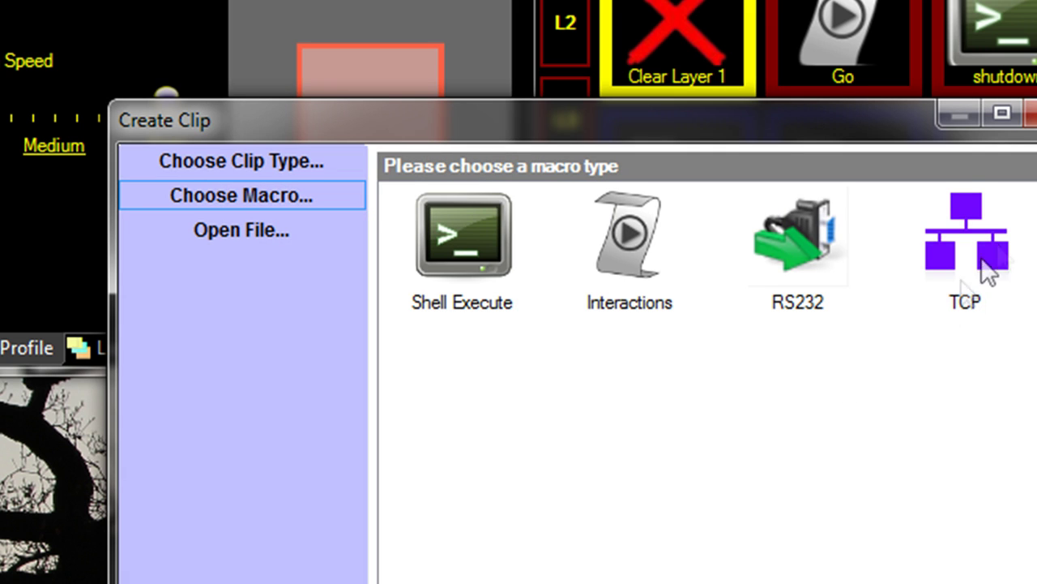
{"action": "left_click", "coordinate": [997, 248]}
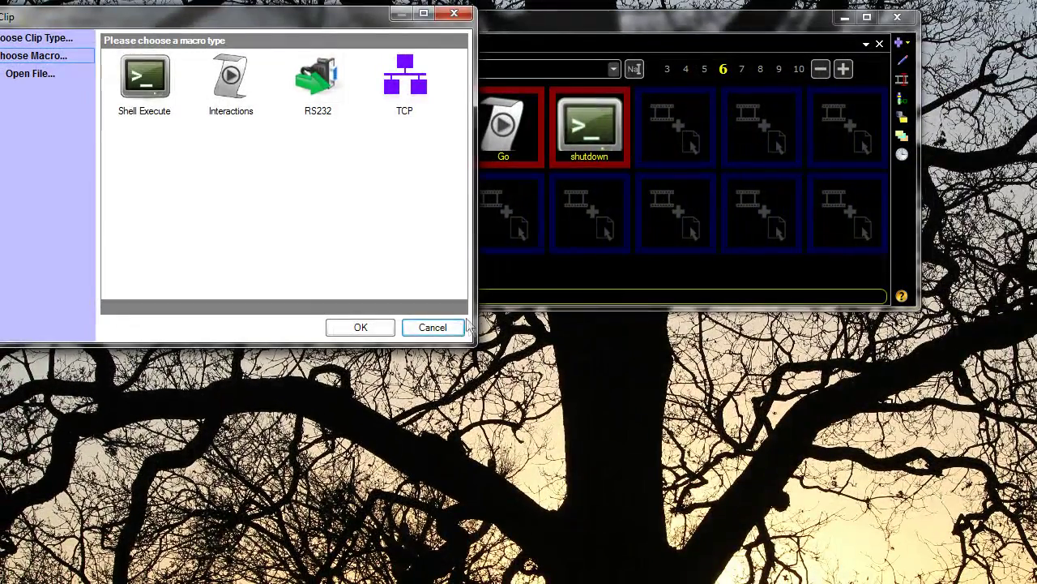
{"action": "left_click", "coordinate": [432, 326]}
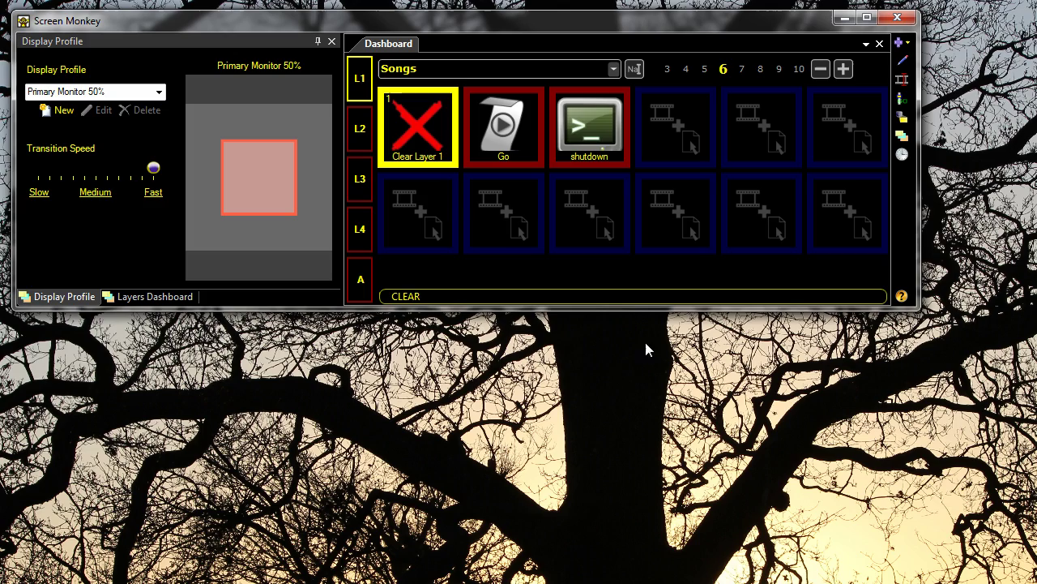
{"action": "right_click", "coordinate": [503, 119]}
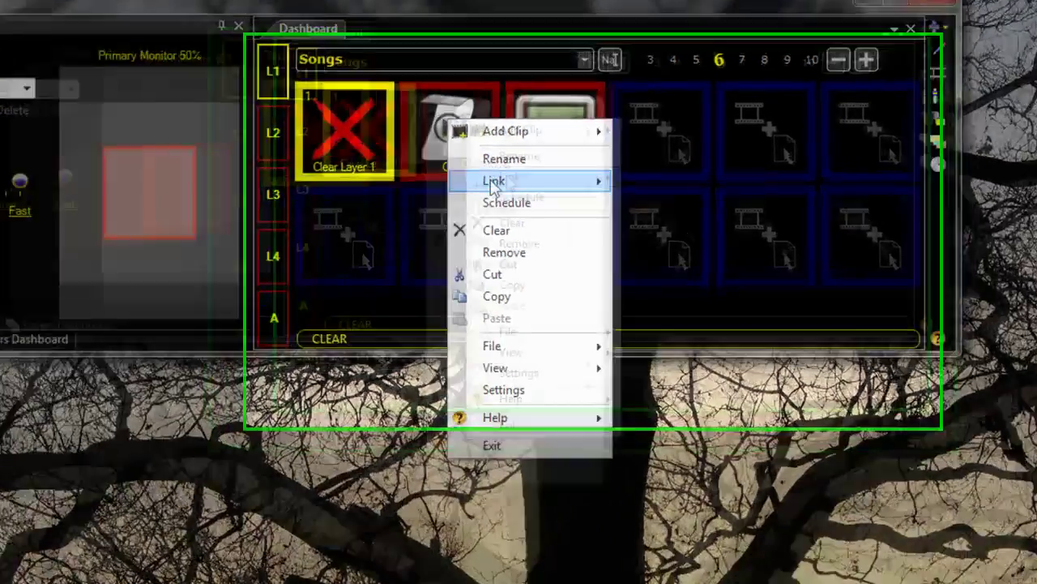
{"action": "mouse_move", "coordinate": [539, 168]}
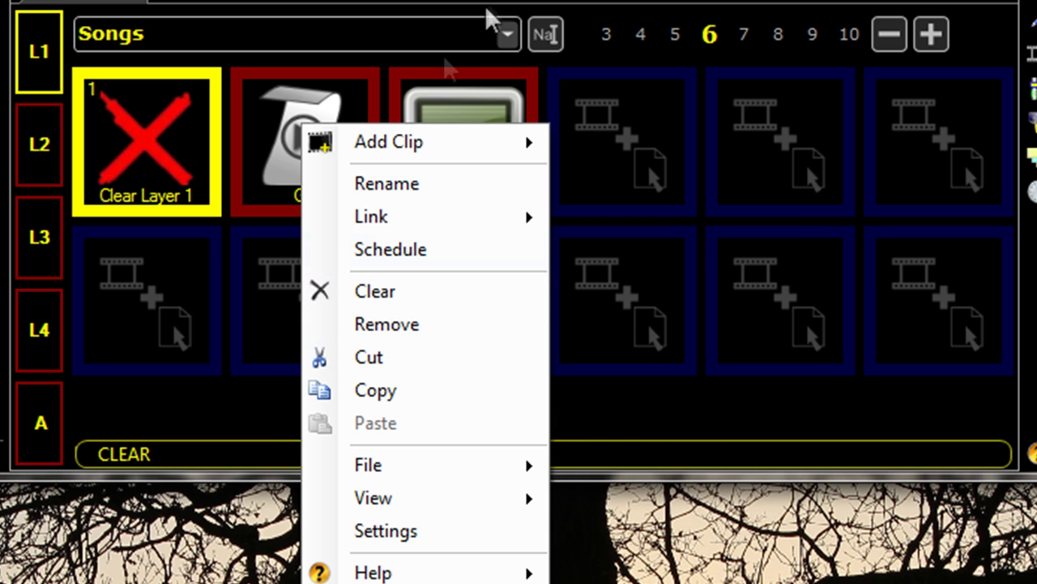
{"action": "left_click", "coordinate": [447, 65]}
{"action": "right_click", "coordinate": [475, 145]}
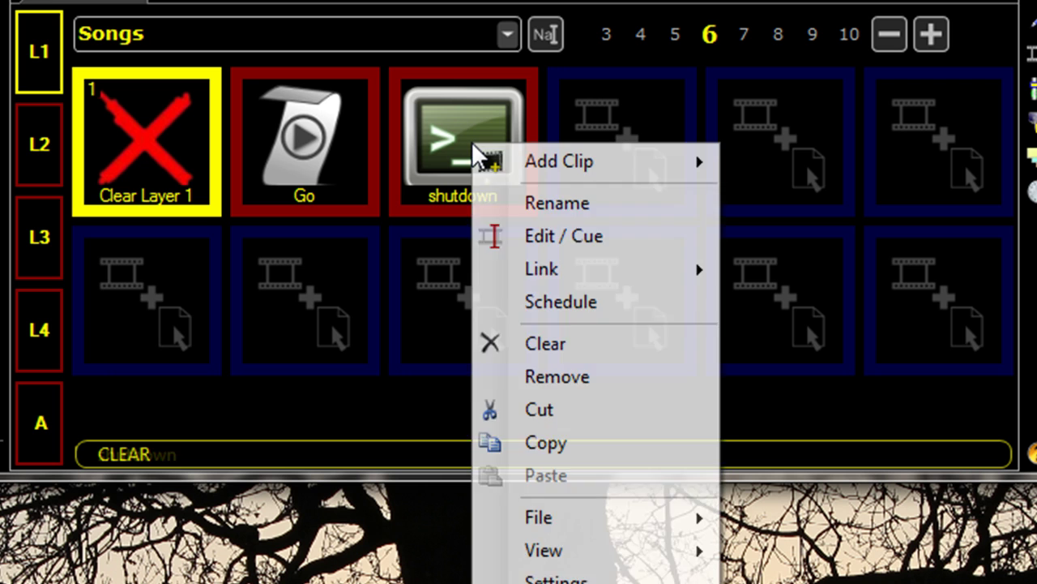
{"action": "key", "text": "Escape"}
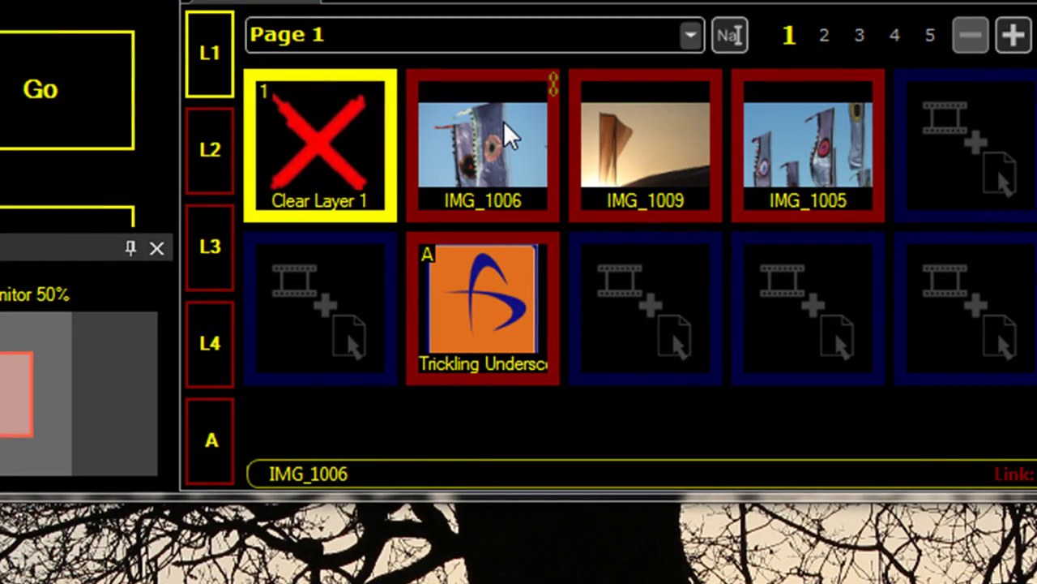
Set the IMG_1006 clip's link type to Pair with Trickling Underscore.mp3 as the linked clip
{"action": "right_click", "coordinate": [494, 162]}
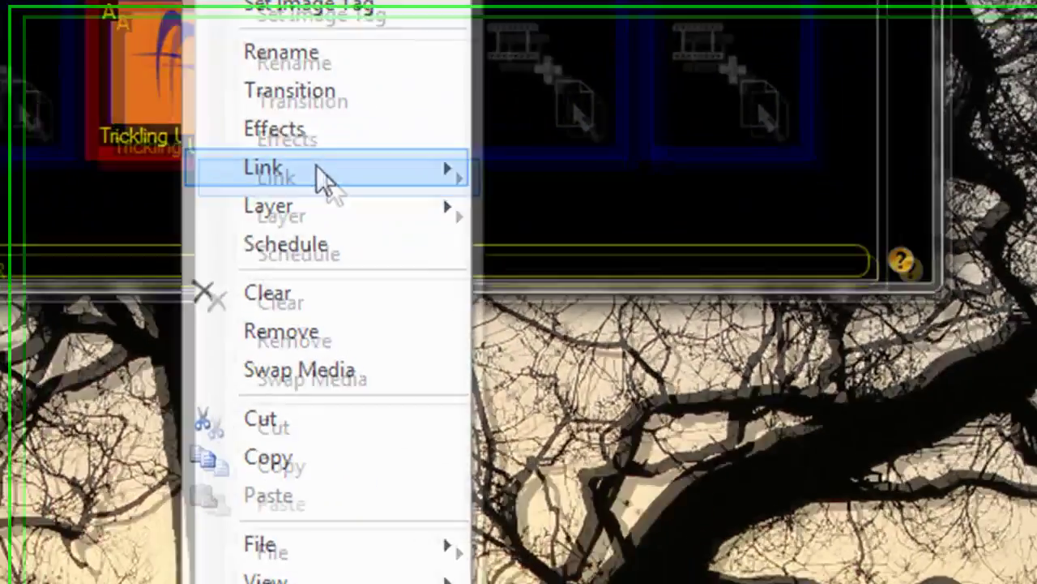
{"action": "mouse_move", "coordinate": [646, 399]}
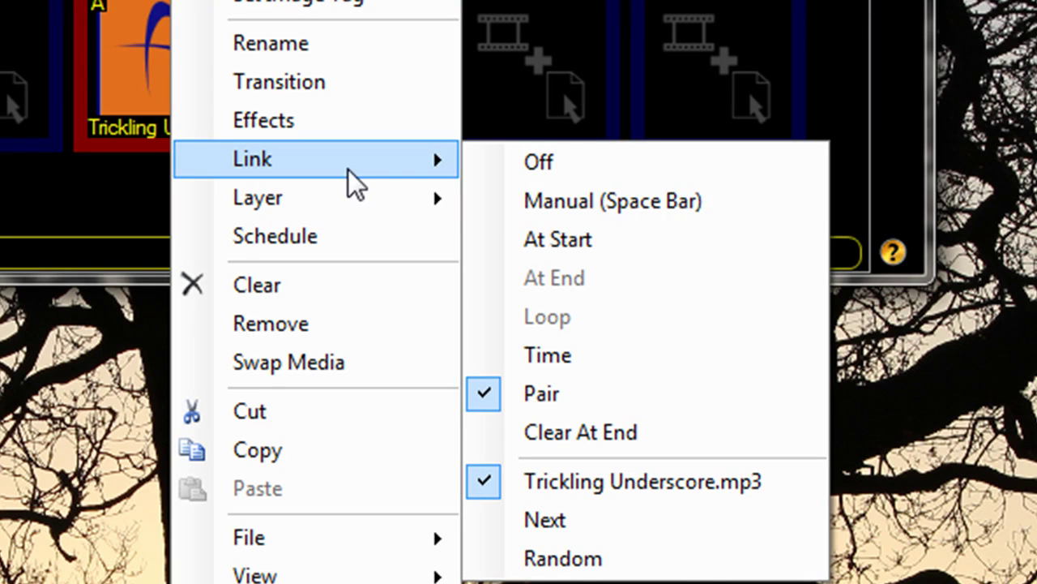
{"action": "left_click", "coordinate": [565, 399]}
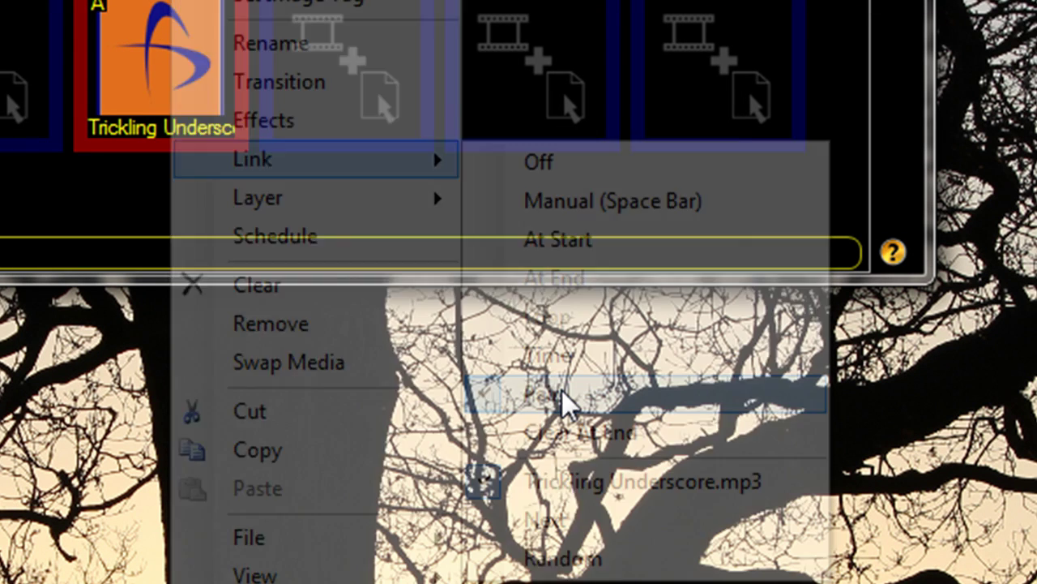
{"action": "right_click", "coordinate": [160, 2]}
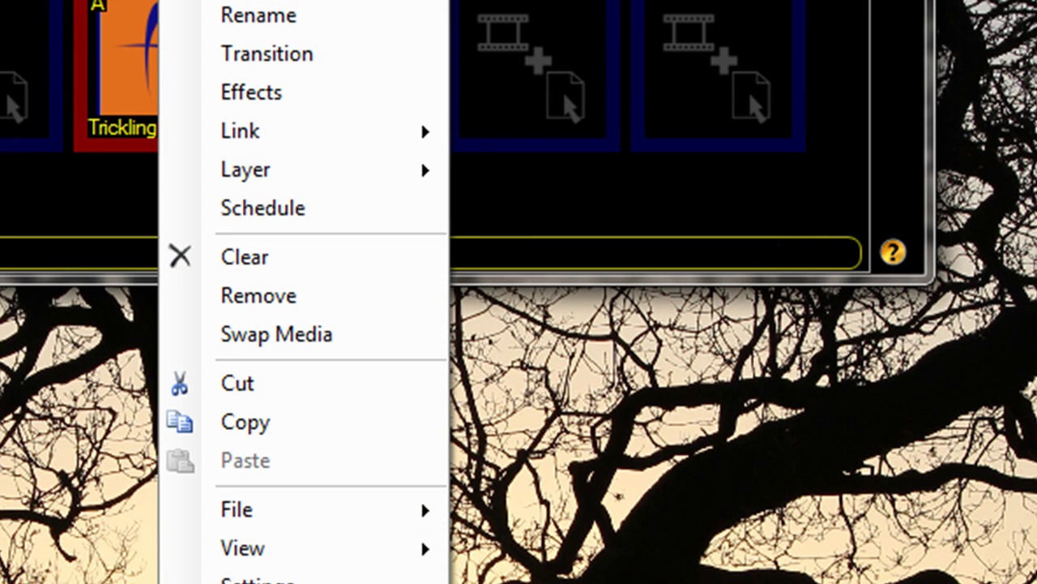
{"action": "mouse_move", "coordinate": [322, 144]}
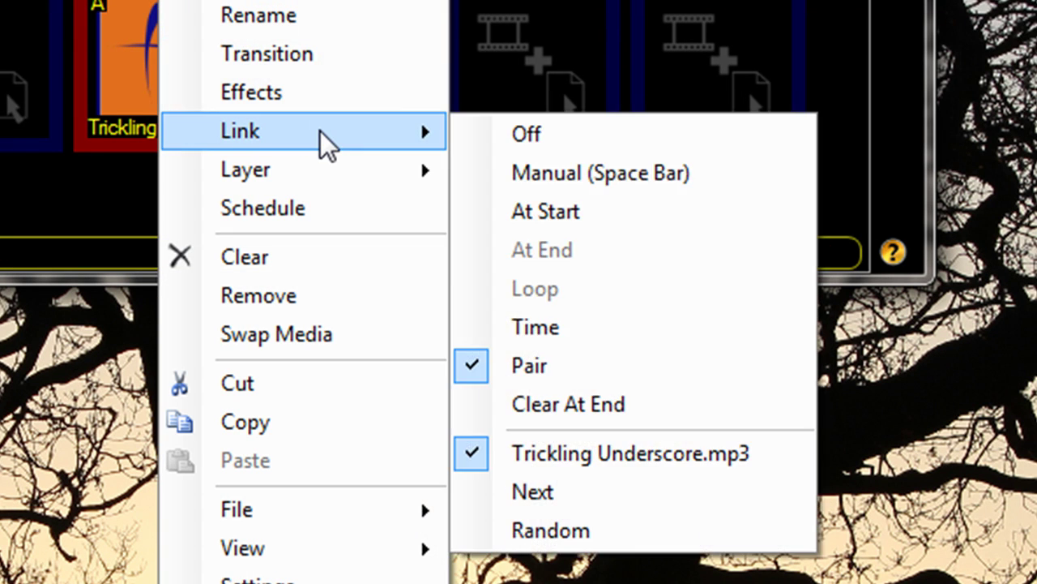
{"action": "left_click", "coordinate": [665, 461]}
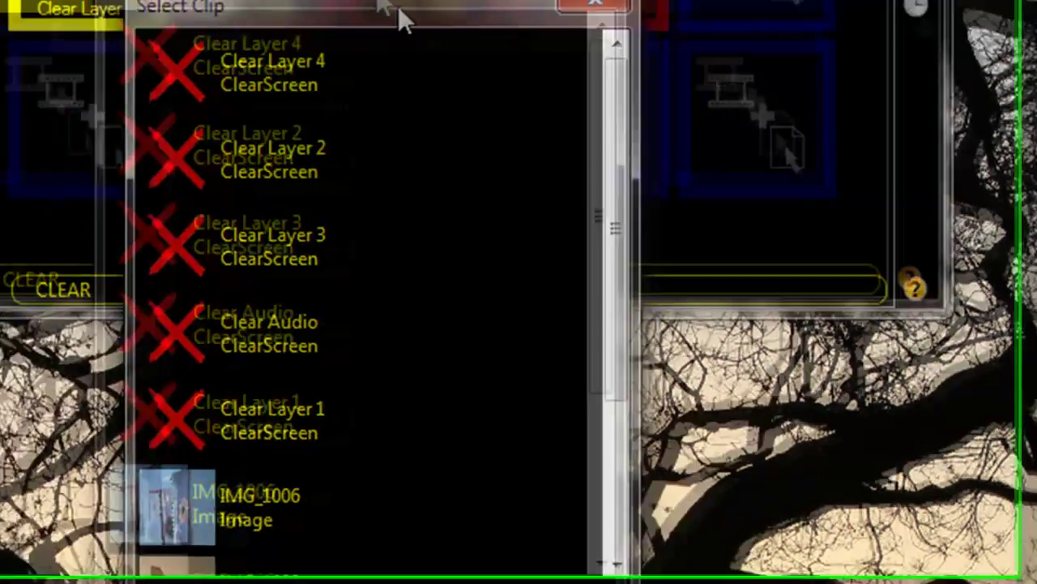
{"action": "left_click_drag", "start_coordinate": [673, 260], "coordinate": [678, 404]}
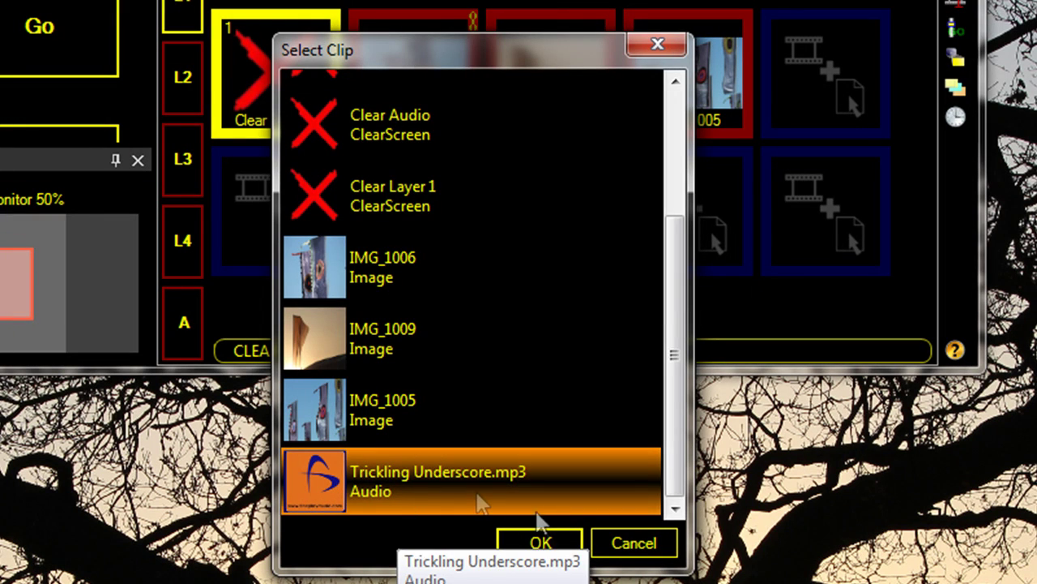
{"action": "left_click", "coordinate": [543, 542]}
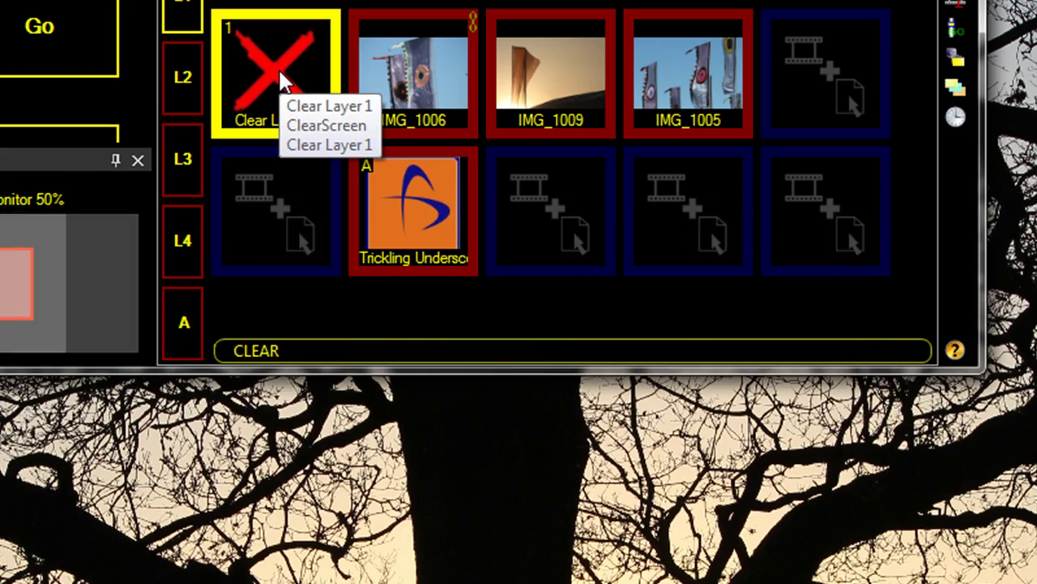
Change the IMG_1006 clip's linked clip from the audio track to Next
{"action": "right_click", "coordinate": [427, 69]}
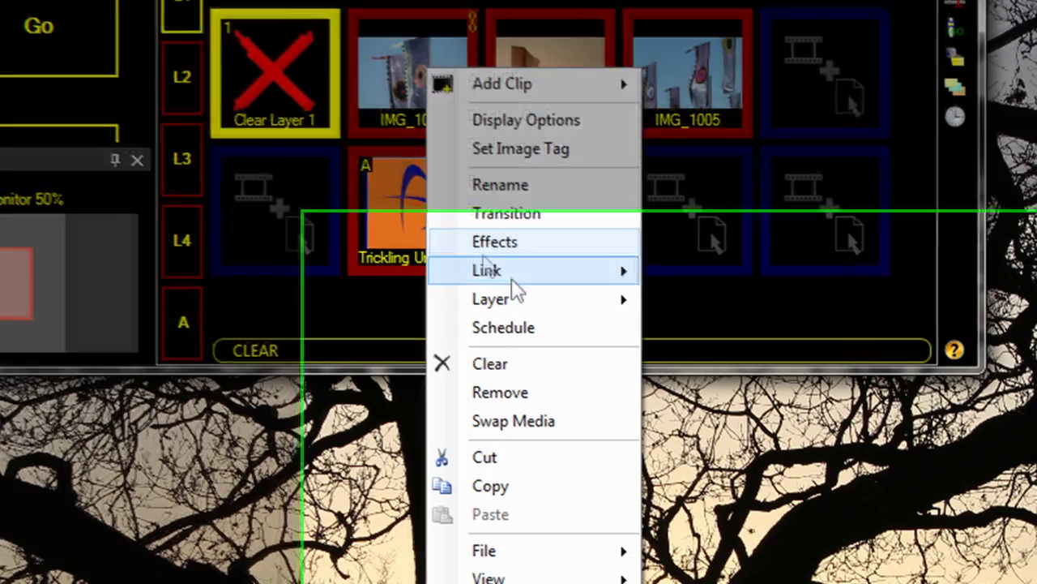
{"action": "mouse_move", "coordinate": [535, 276]}
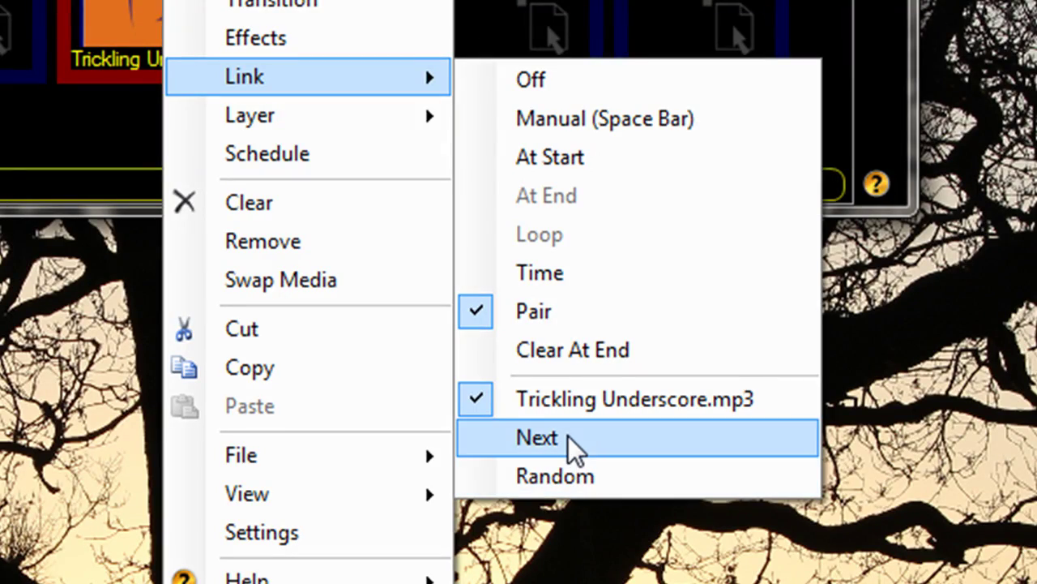
{"action": "left_click", "coordinate": [572, 447]}
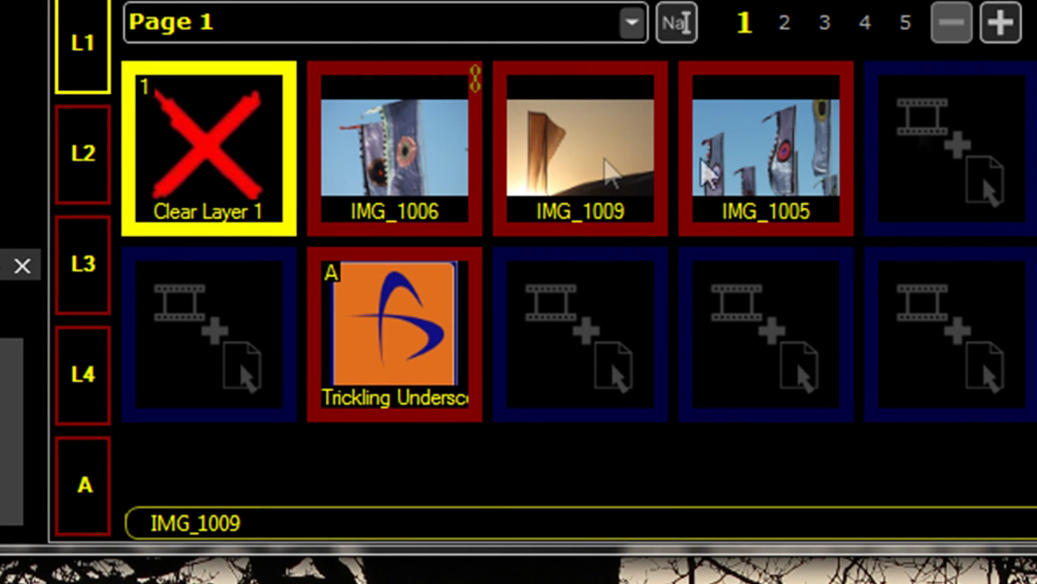
Move the IMG_1009 clip to the empty slot directly below it and review the IMG_1006 clip's link options
{"action": "key", "text": "ctrl+a"}
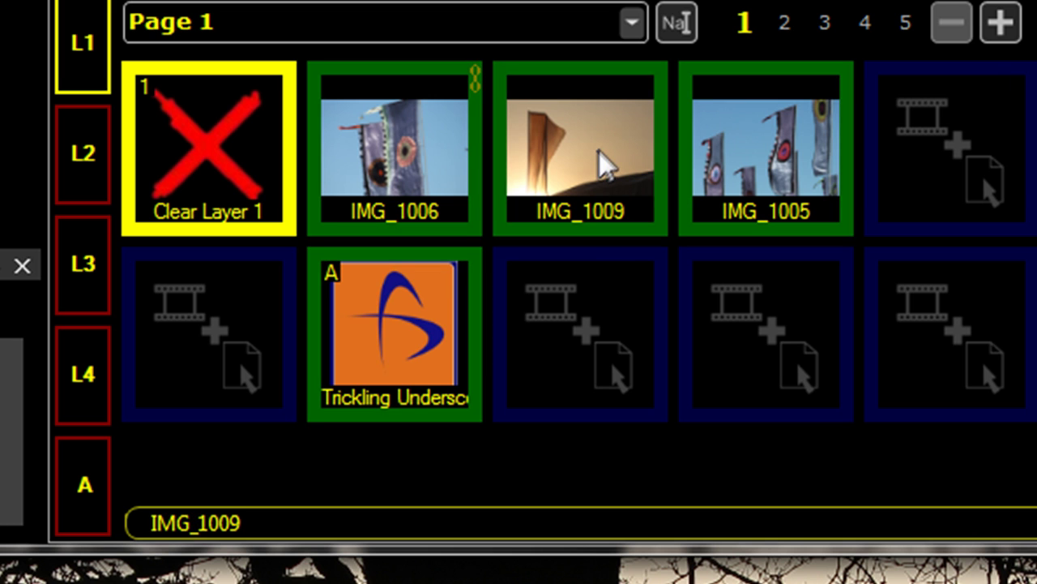
{"action": "mouse_move", "coordinate": [597, 162]}
{"action": "left_mouse_down"}
{"action": "mouse_move", "coordinate": [602, 222]}
{"action": "mouse_move", "coordinate": [600, 194]}
{"action": "mouse_move", "coordinate": [618, 169]}
{"action": "mouse_move", "coordinate": [623, 359]}
{"action": "left_mouse_up"}
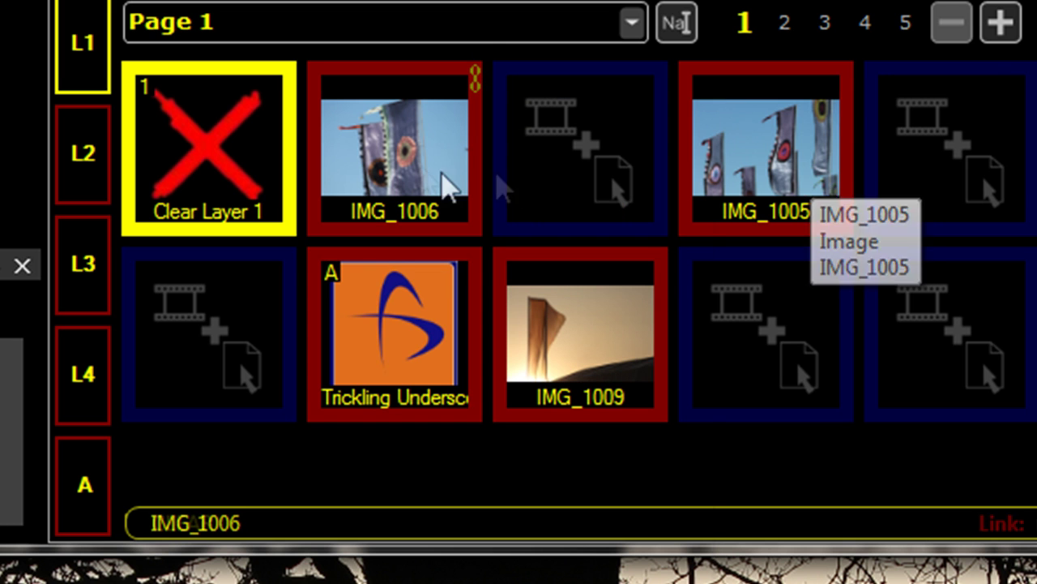
{"action": "right_click", "coordinate": [421, 165]}
{"action": "mouse_move", "coordinate": [571, 442]}
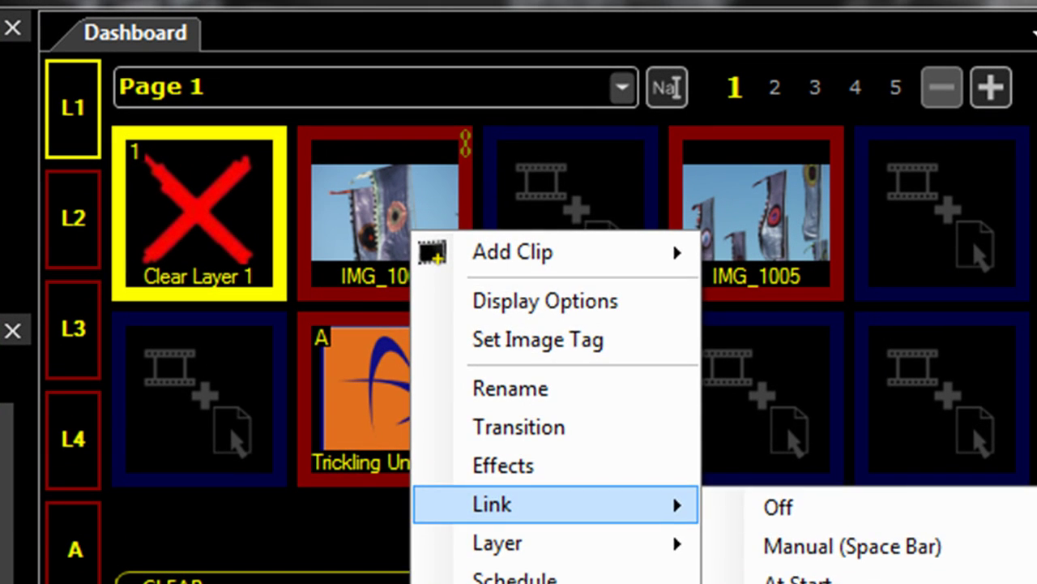
{"action": "key", "text": "Escape"}
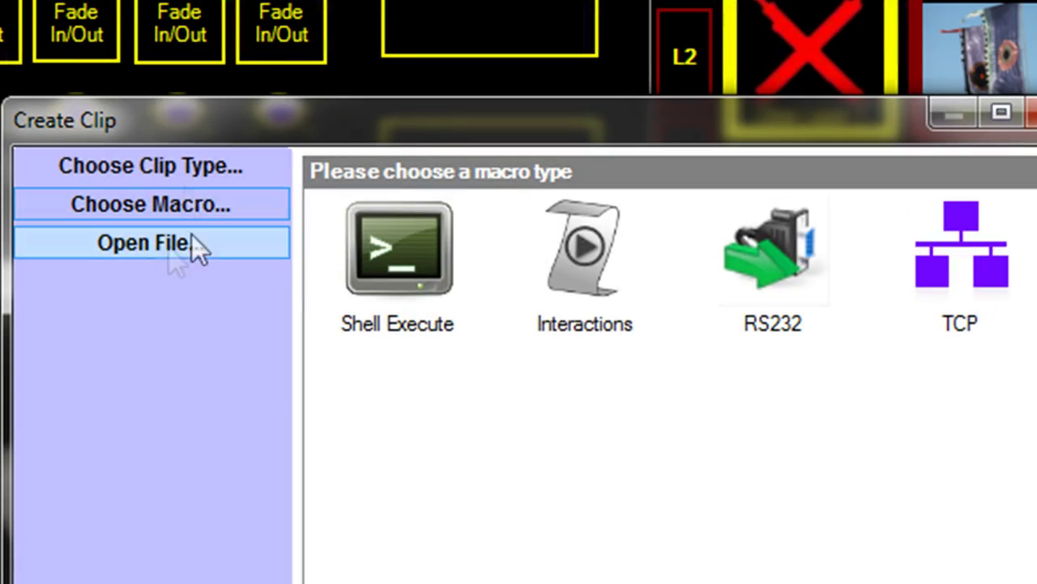
Add a Space clip to the empty slot following IMG_1009 on Page 1
{"action": "left_click", "coordinate": [192, 169]}
{"action": "left_click", "coordinate": [434, 270]}
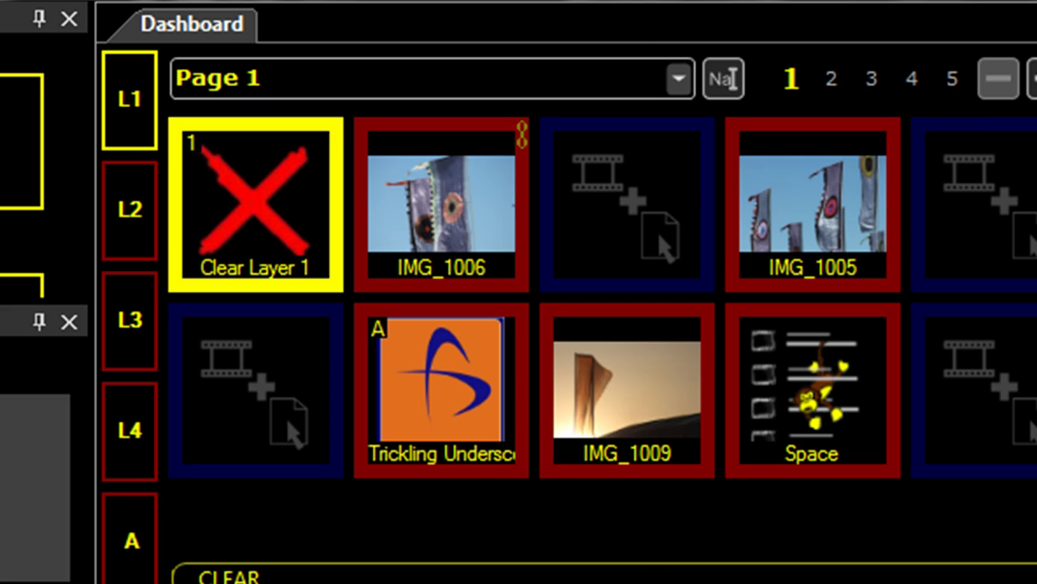
{"action": "left_click_drag", "start_coordinate": [486, 267], "coordinate": [1012, 273]}
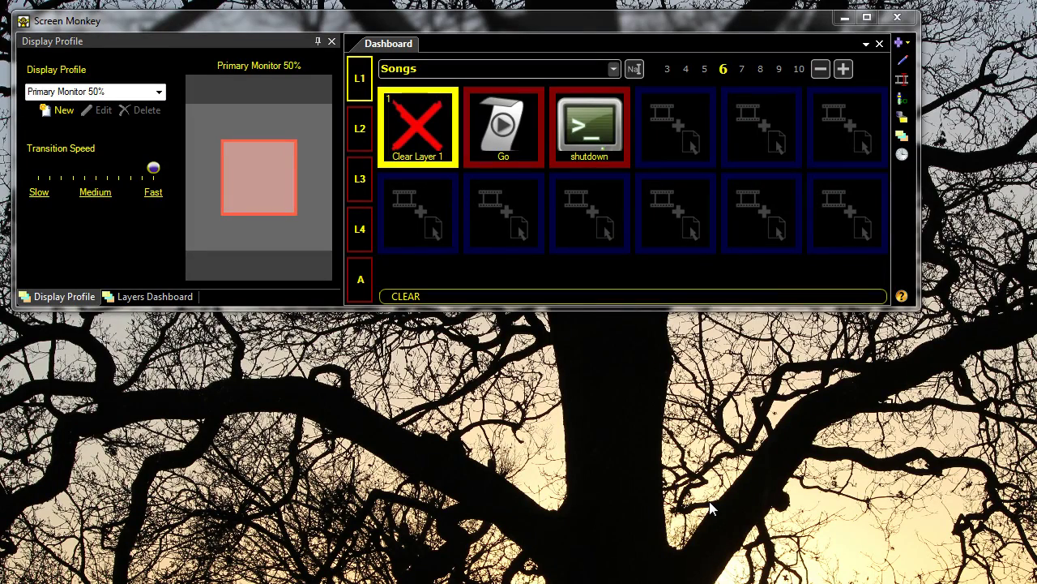
Make the program window taller and dock the Layers Dashboard above the Display Profile panel
{"action": "left_click", "coordinate": [154, 300]}
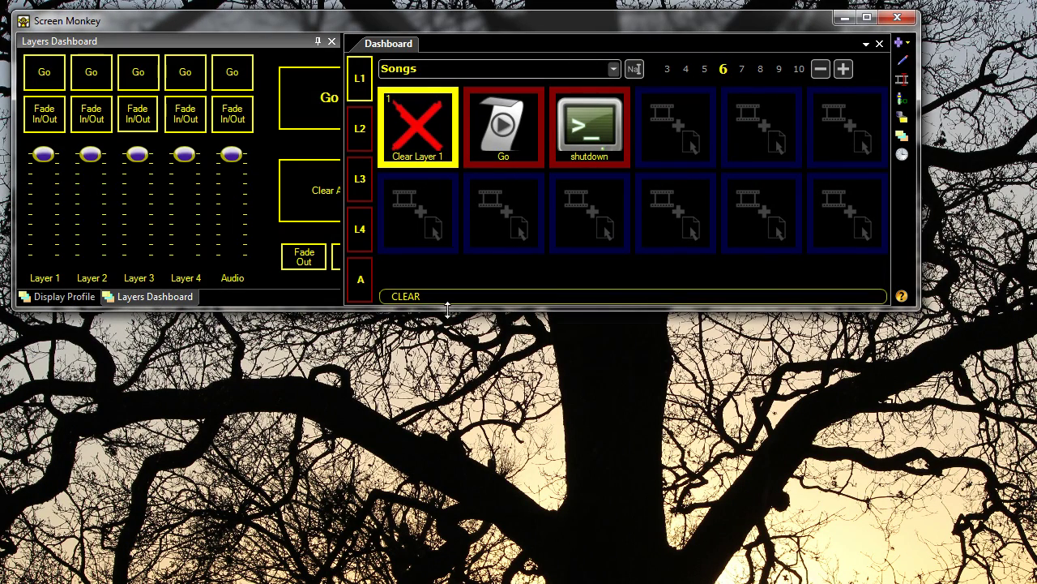
{"action": "left_click_drag", "start_coordinate": [448, 308], "coordinate": [486, 548]}
{"action": "left_click_drag", "start_coordinate": [166, 539], "coordinate": [177, 270]}
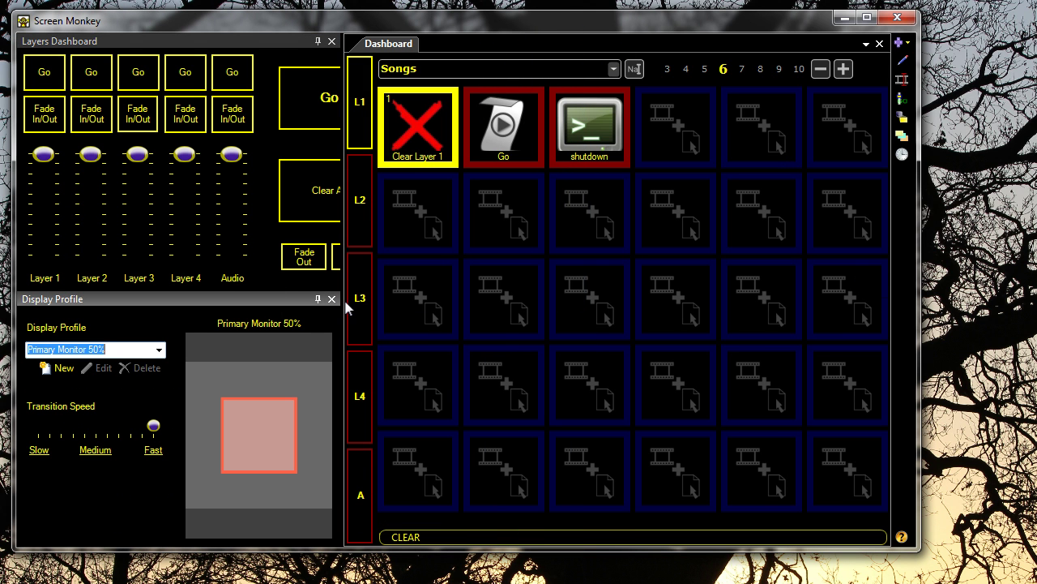
Fit the Layers Dashboard pane's width to its controls, and close and re-dock the Display Profile panel below it
{"action": "left_click_drag", "start_coordinate": [343, 304], "coordinate": [498, 306]}
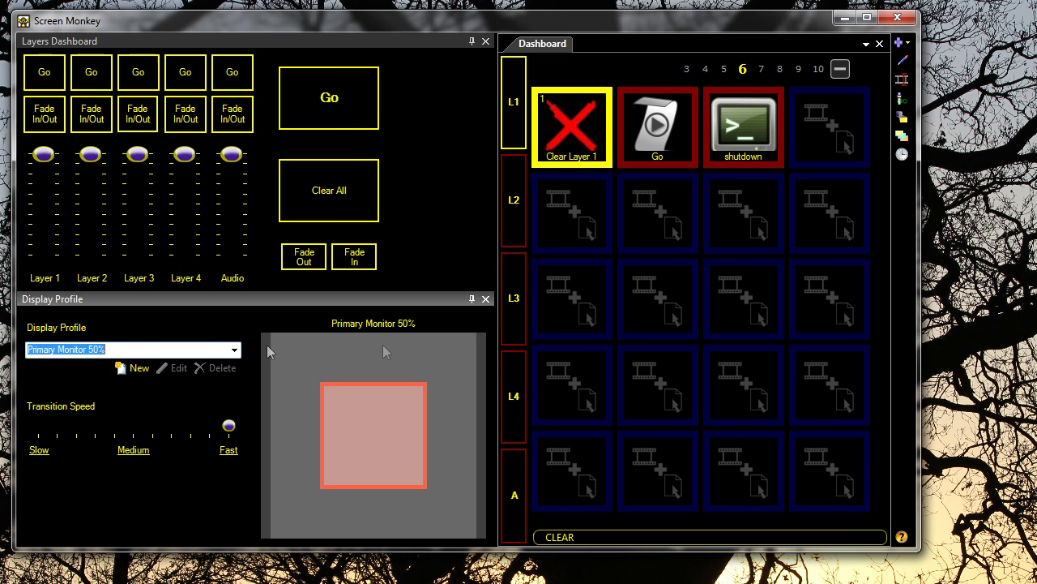
{"action": "left_click", "coordinate": [485, 299]}
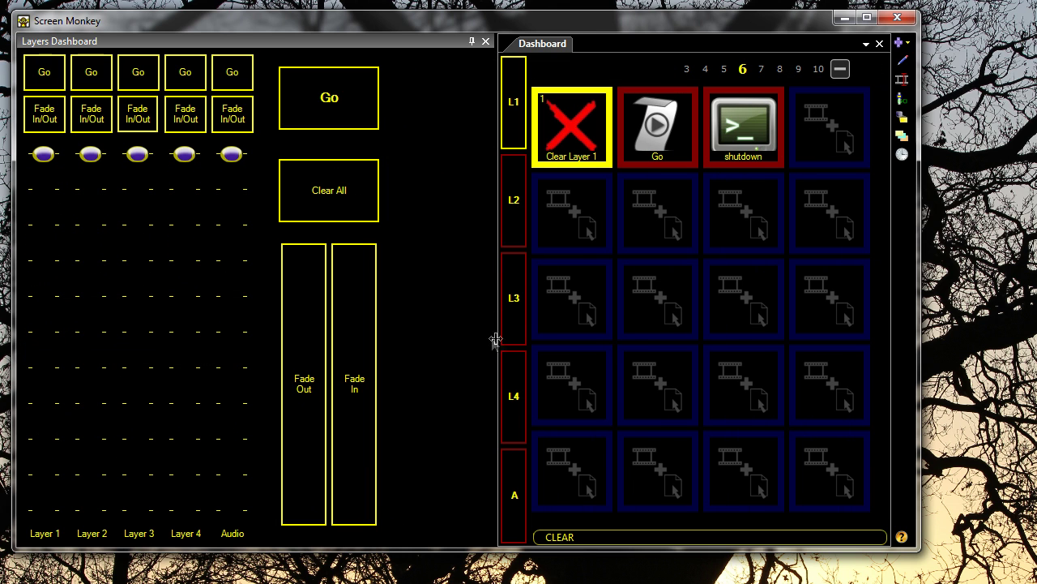
{"action": "left_click_drag", "start_coordinate": [496, 344], "coordinate": [403, 345]}
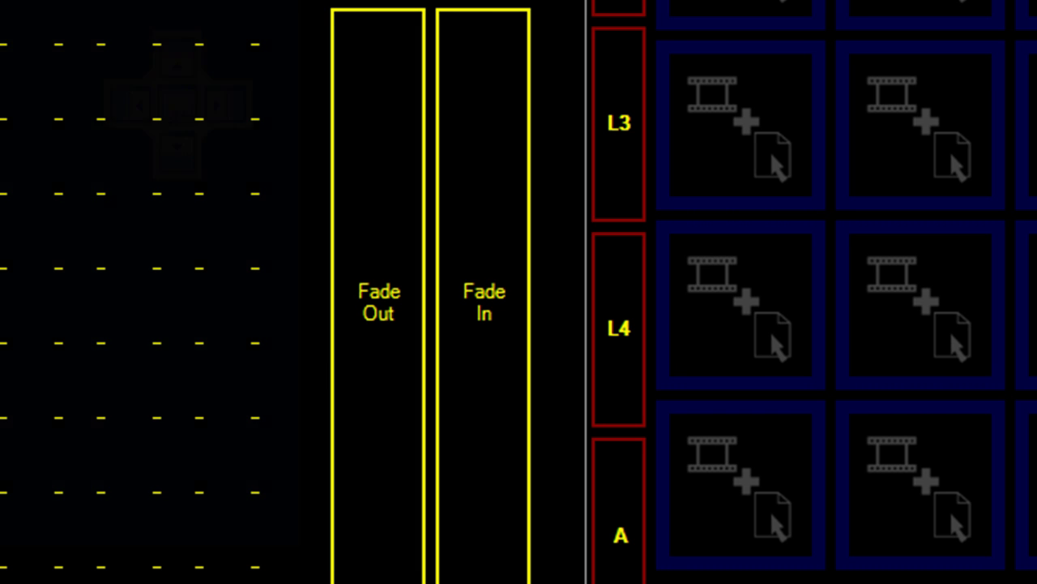
{"action": "mouse_move", "coordinate": [175, 170]}
{"action": "left_mouse_down"}
{"action": "mouse_move", "coordinate": [174, 181]}
{"action": "mouse_move", "coordinate": [169, 154]}
{"action": "left_mouse_up"}
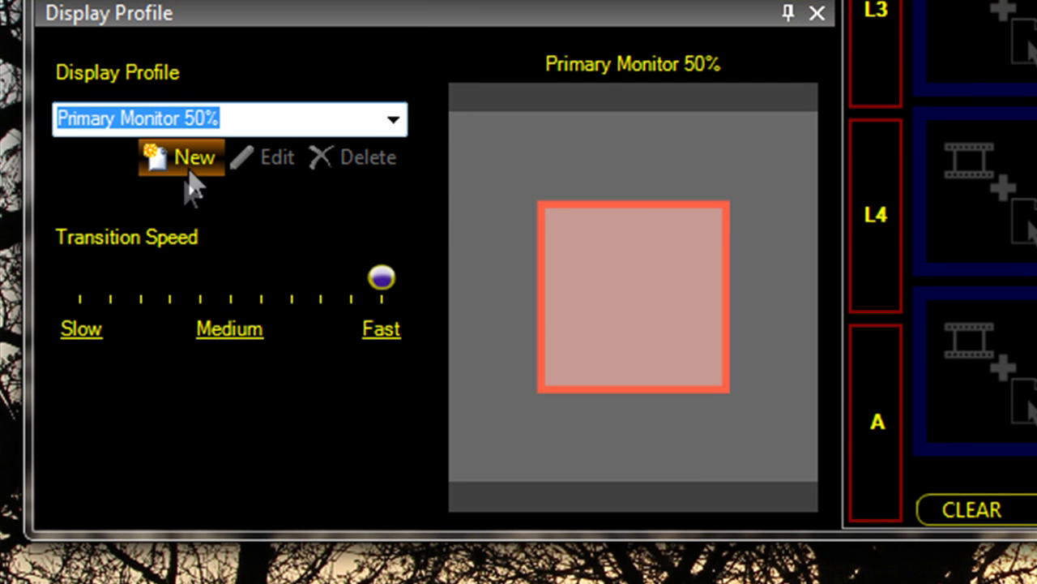
Check the list of available display profiles and set the transition speed to Medium
{"action": "left_click", "coordinate": [403, 129]}
{"action": "left_click", "coordinate": [404, 124]}
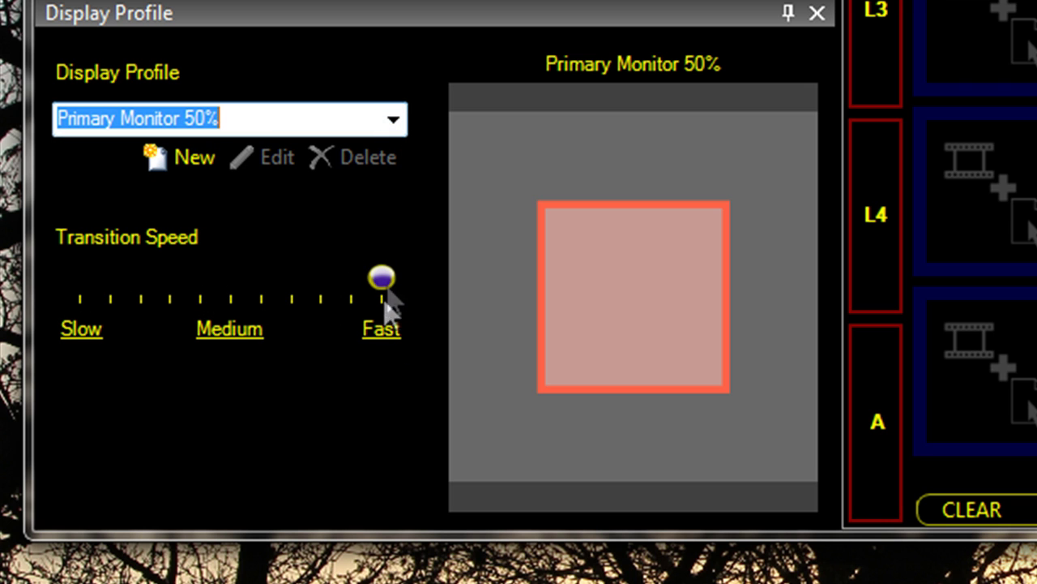
{"action": "left_click", "coordinate": [232, 328]}
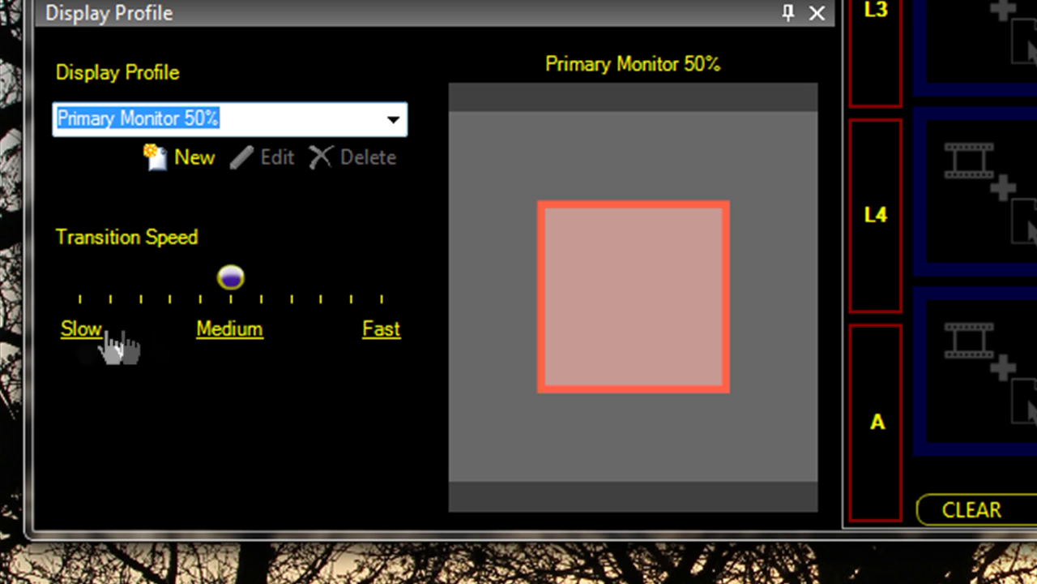